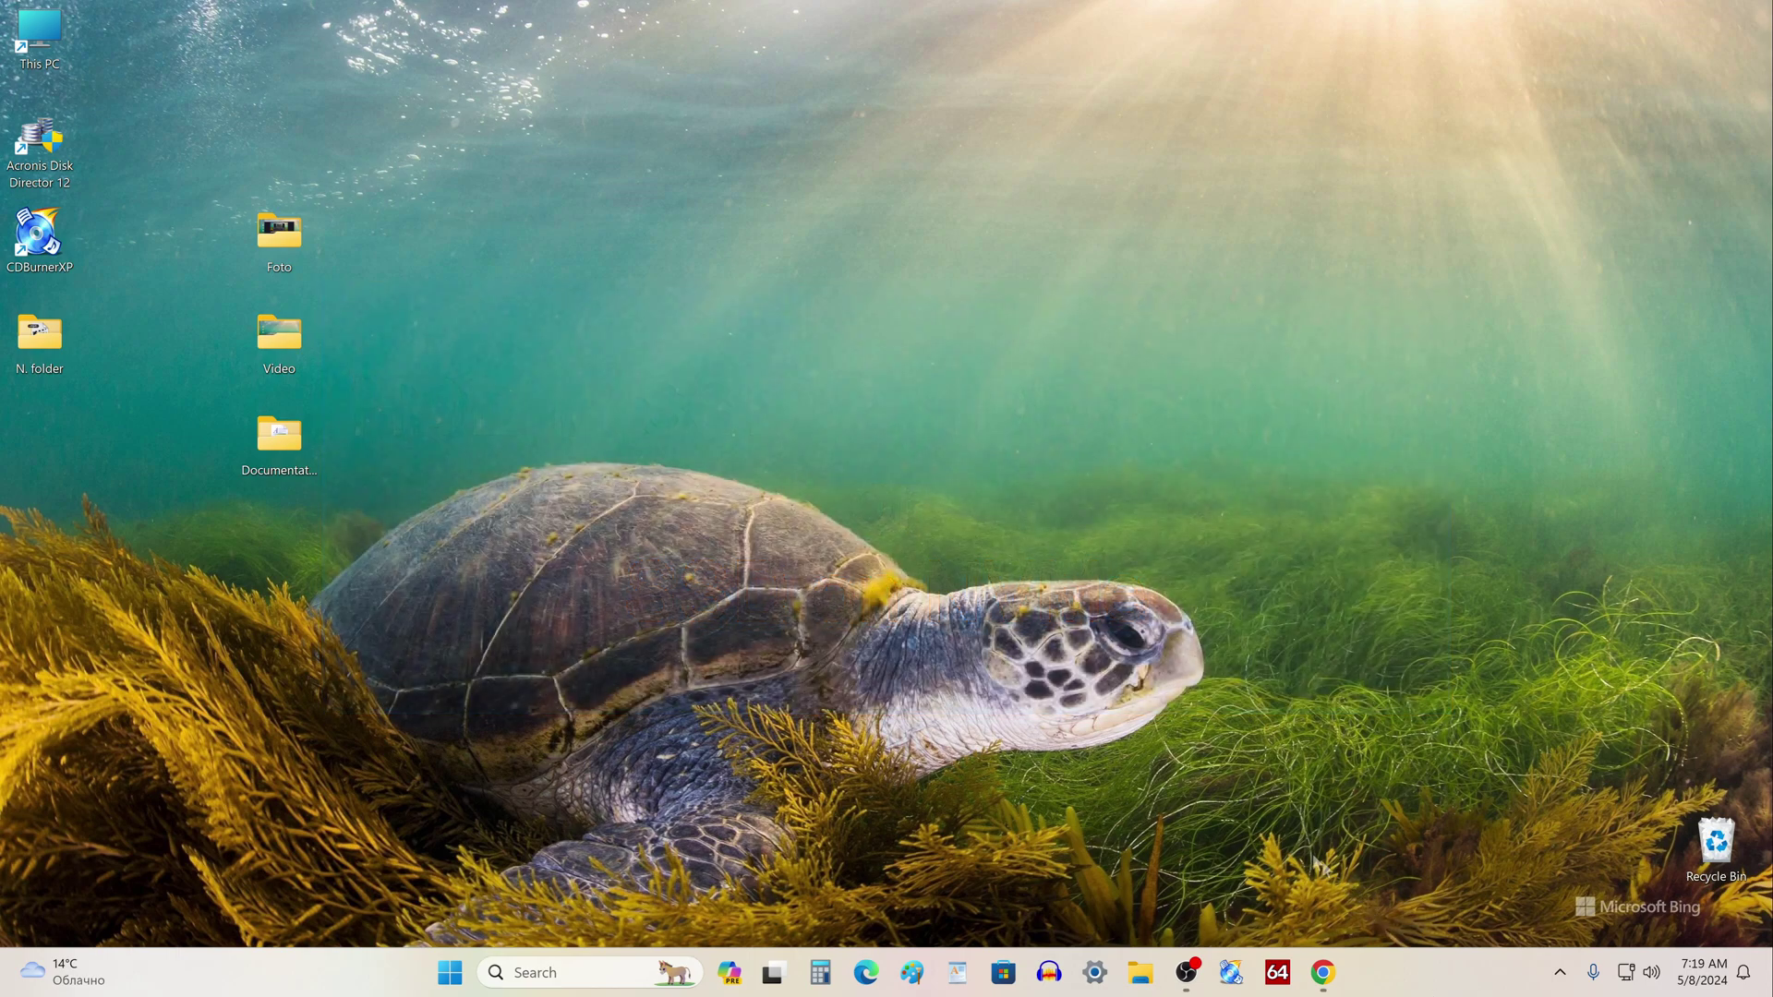
Check the drives listed under This PC in File Explorer, then close it.
left_click(1140, 972)
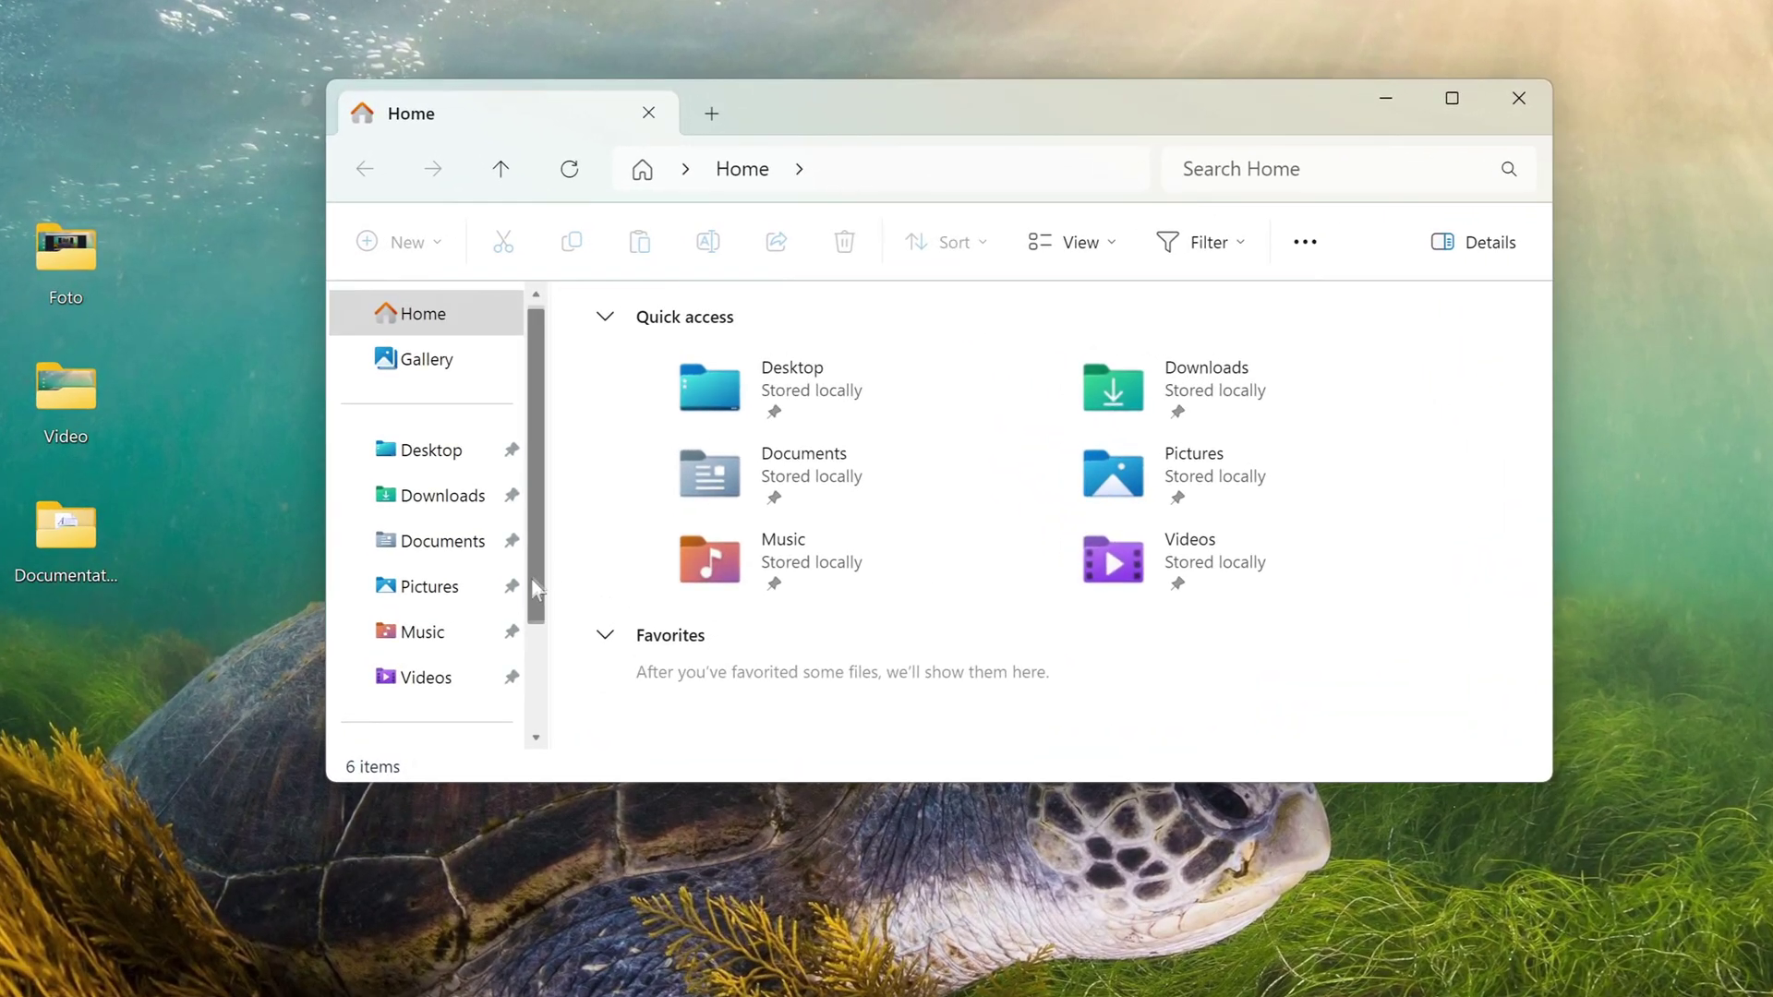
left_click_drag(588, 522, 589, 656)
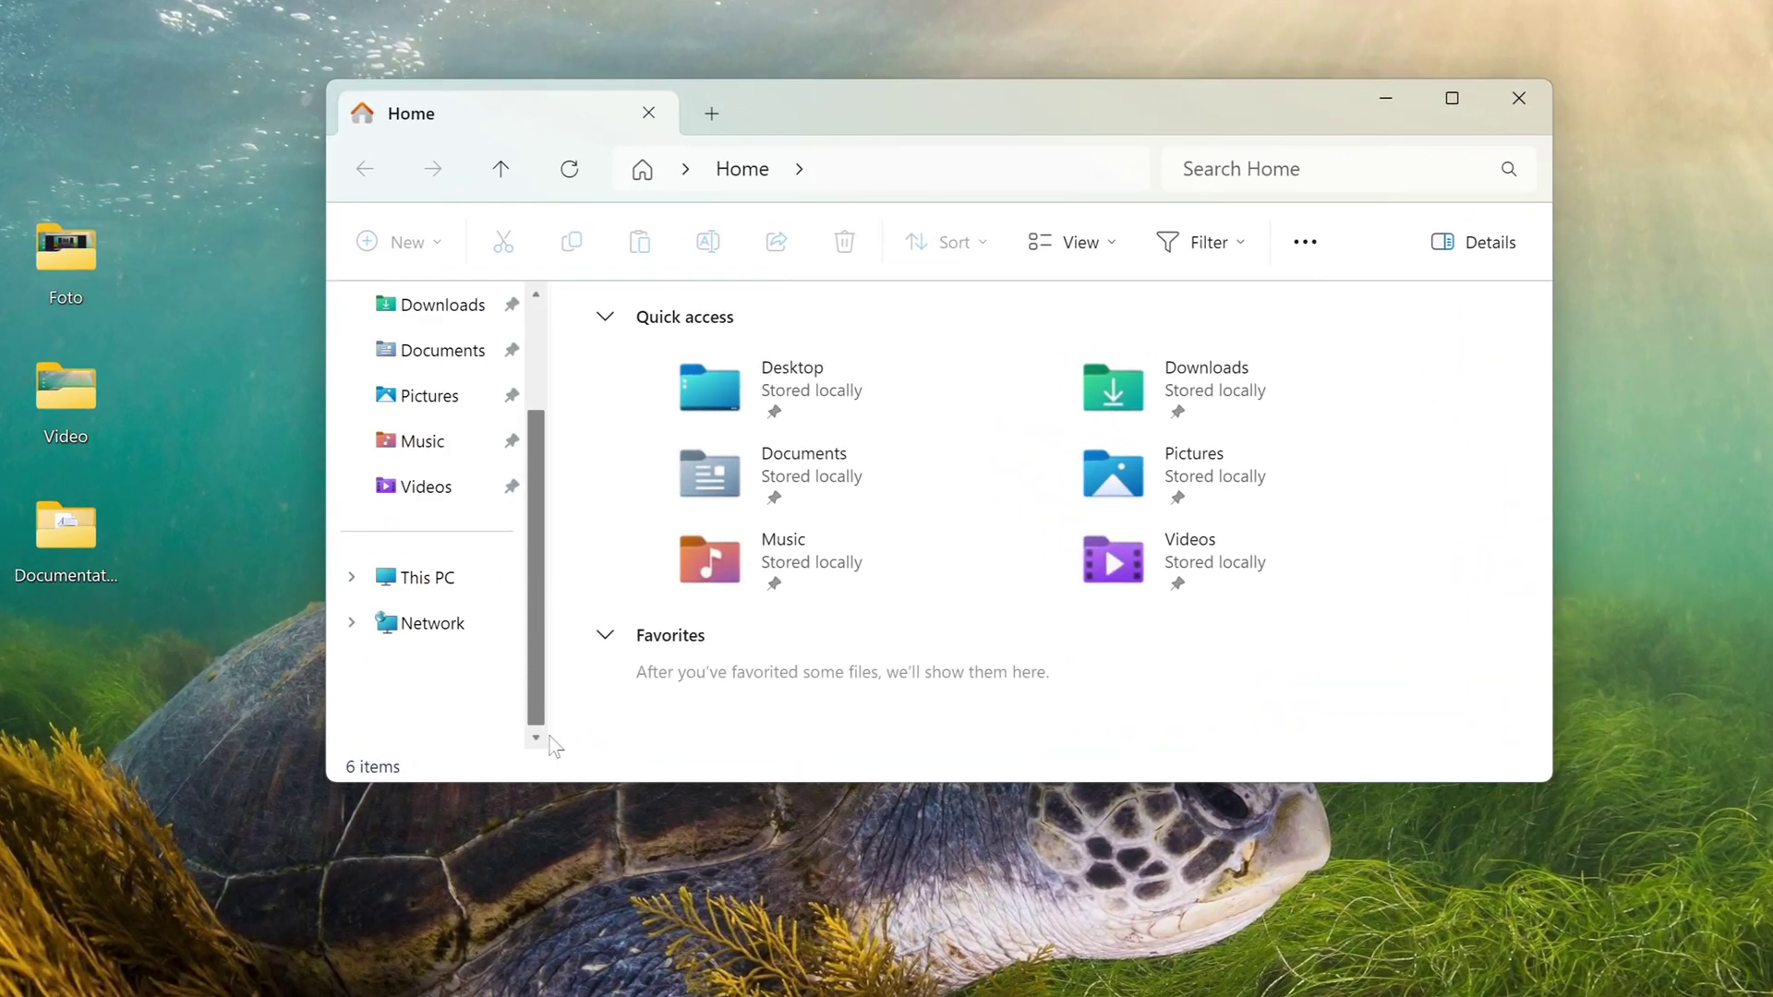
left_click(509, 584)
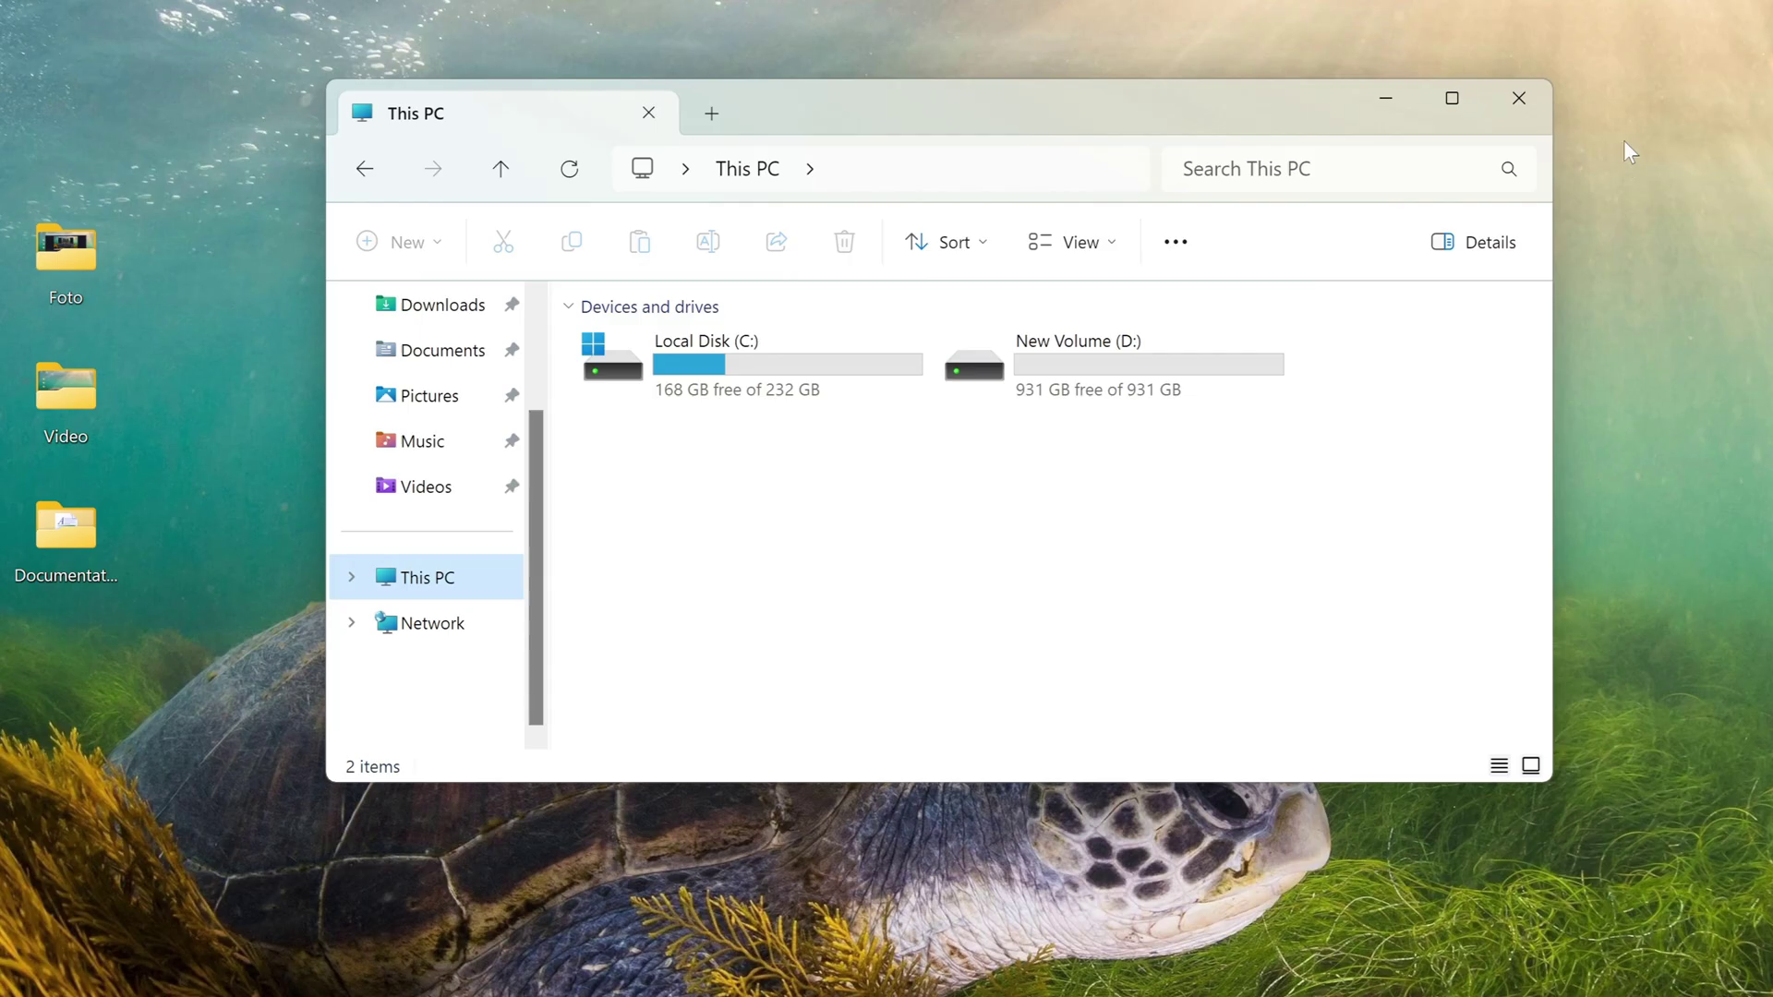
left_click(1518, 98)
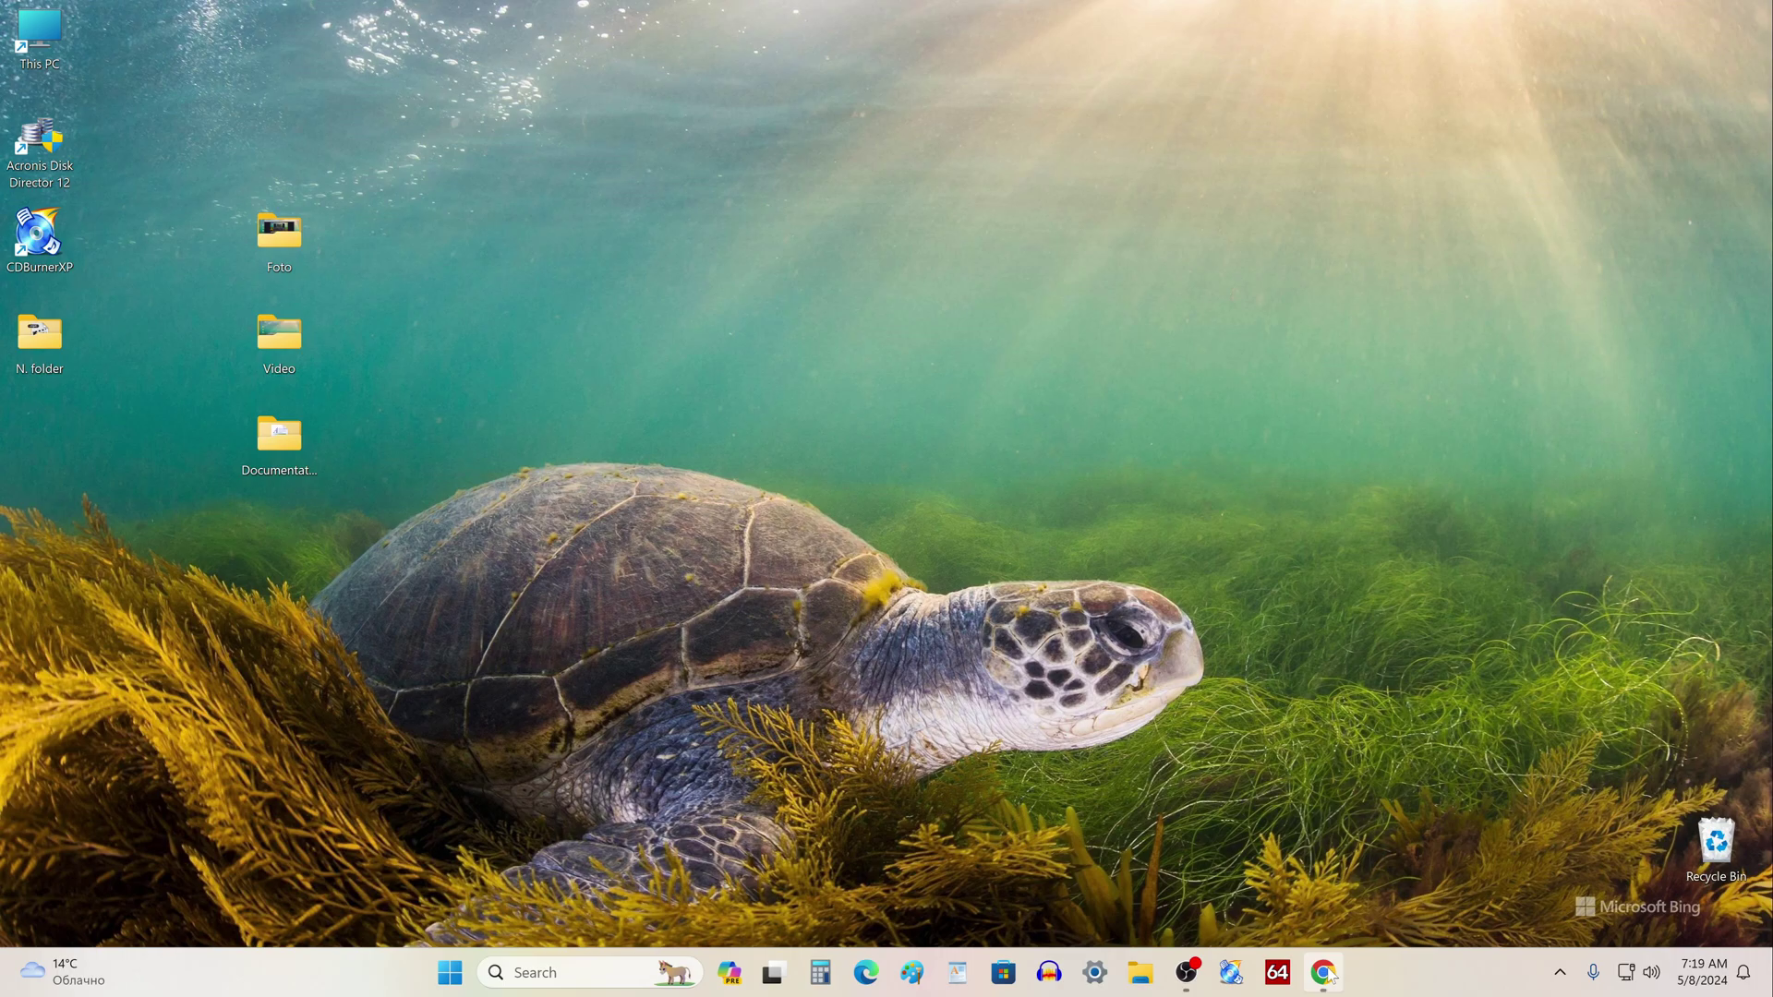
Follow the bit.ly link in the YouTube video description to the EaseUS Partition Master page.
scroll(459, 713, "down", 5)
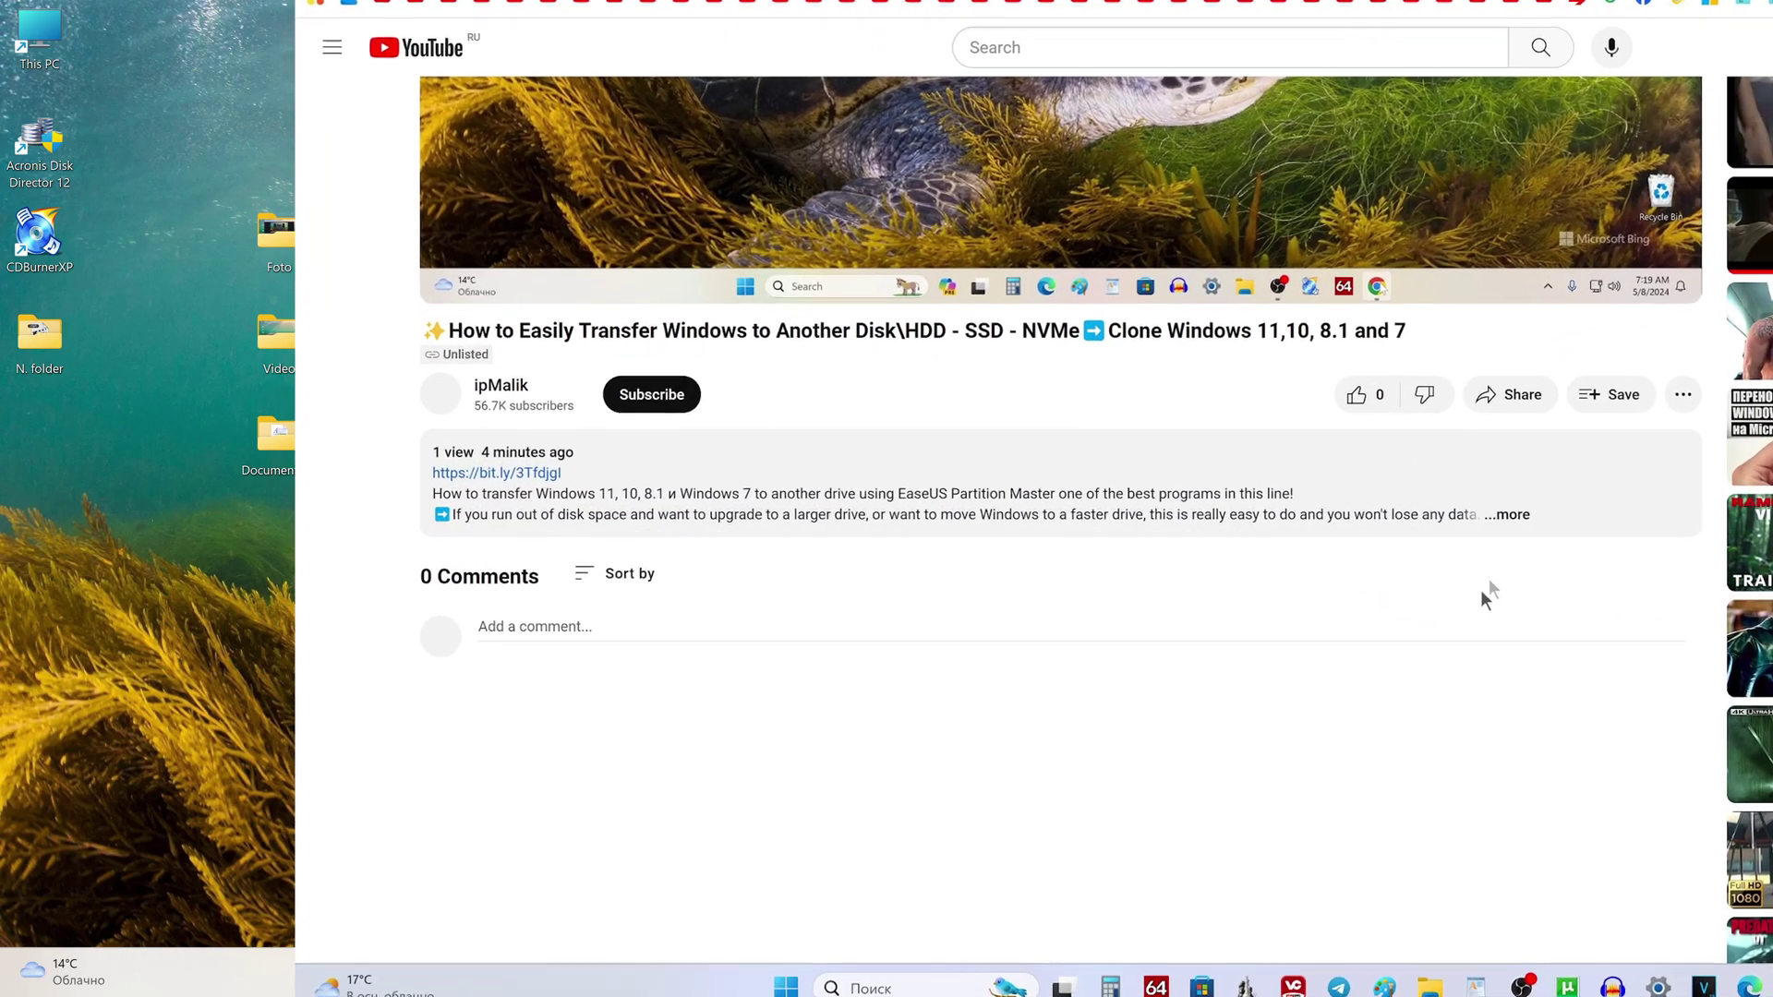
left_click(1519, 515)
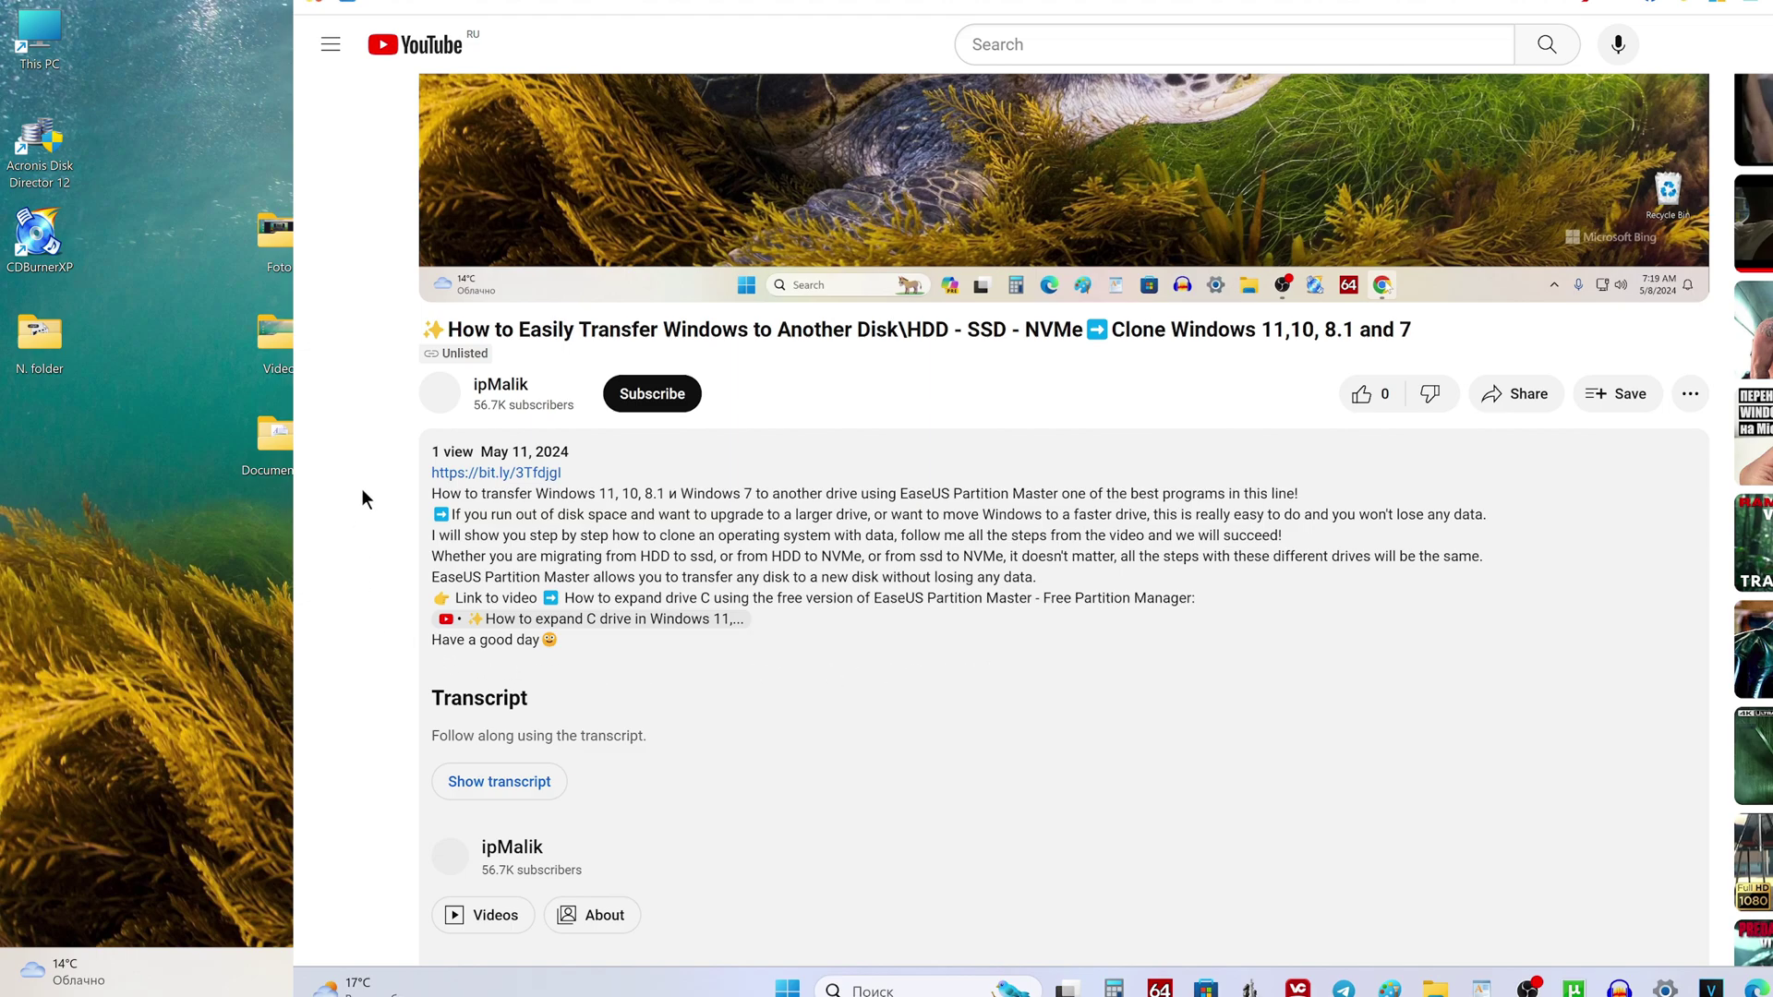
left_click(506, 473)
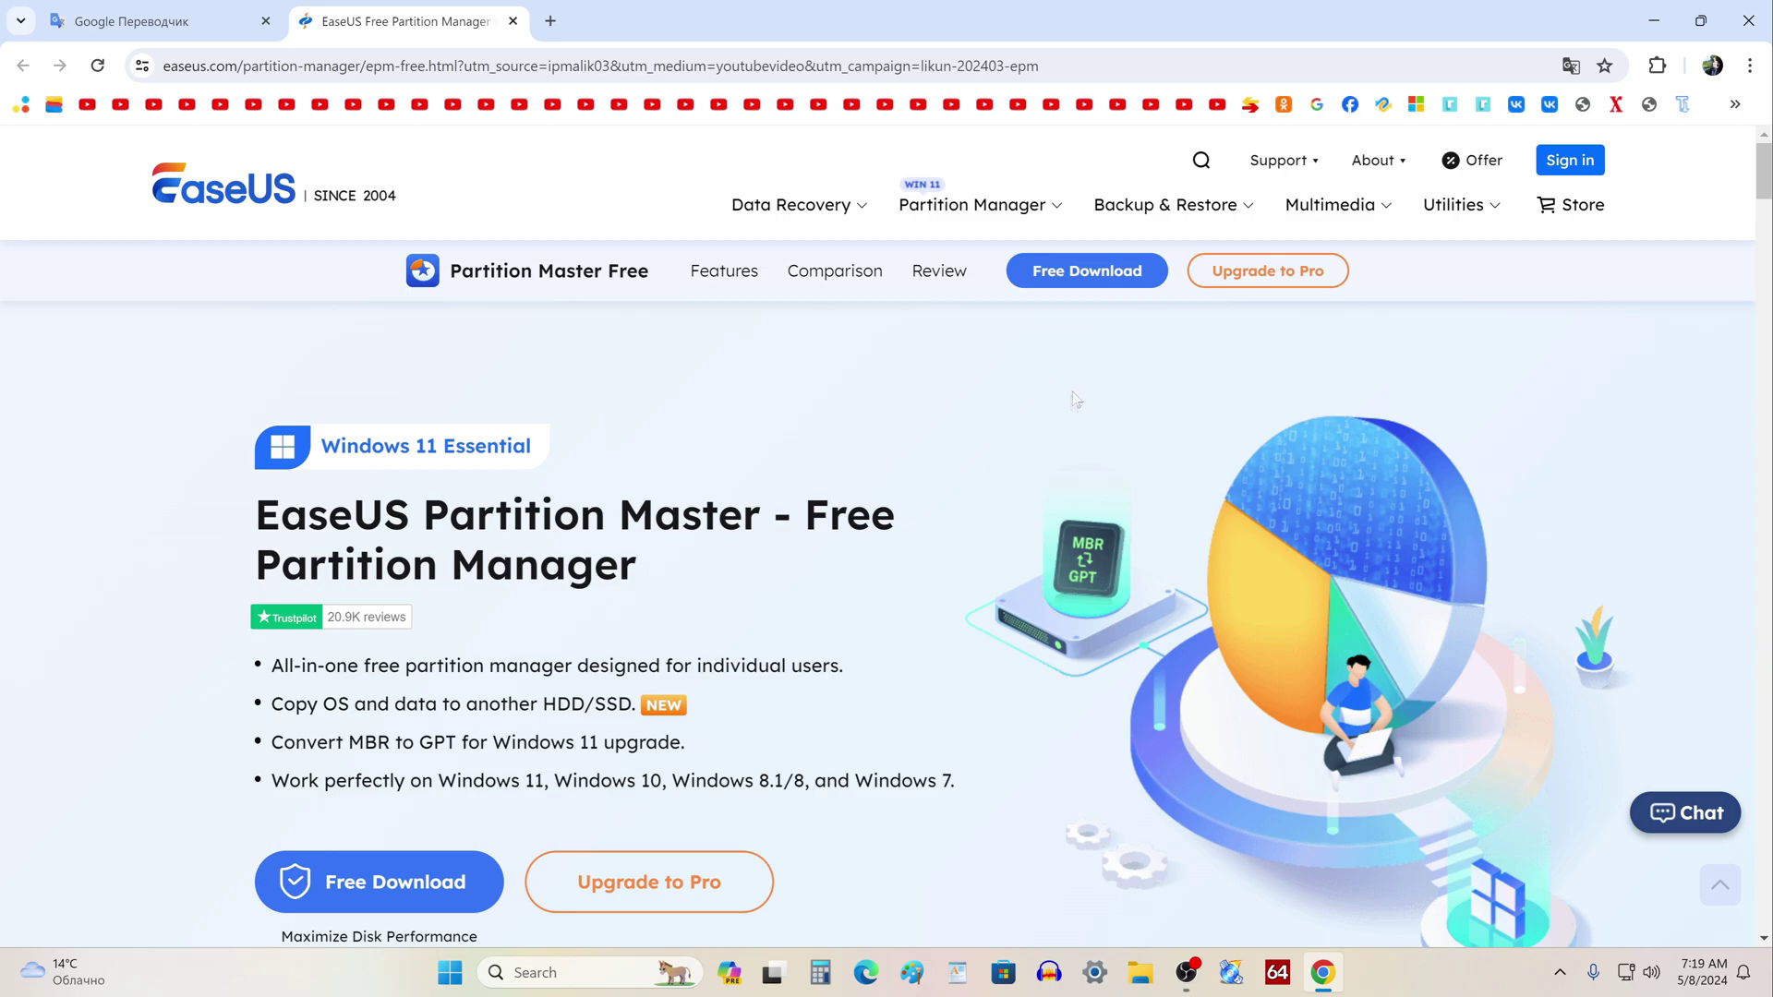
Submit an e-mail for the free version and skip the Lifetime Offer to download epm_free_installer.exe.
left_click(1090, 277)
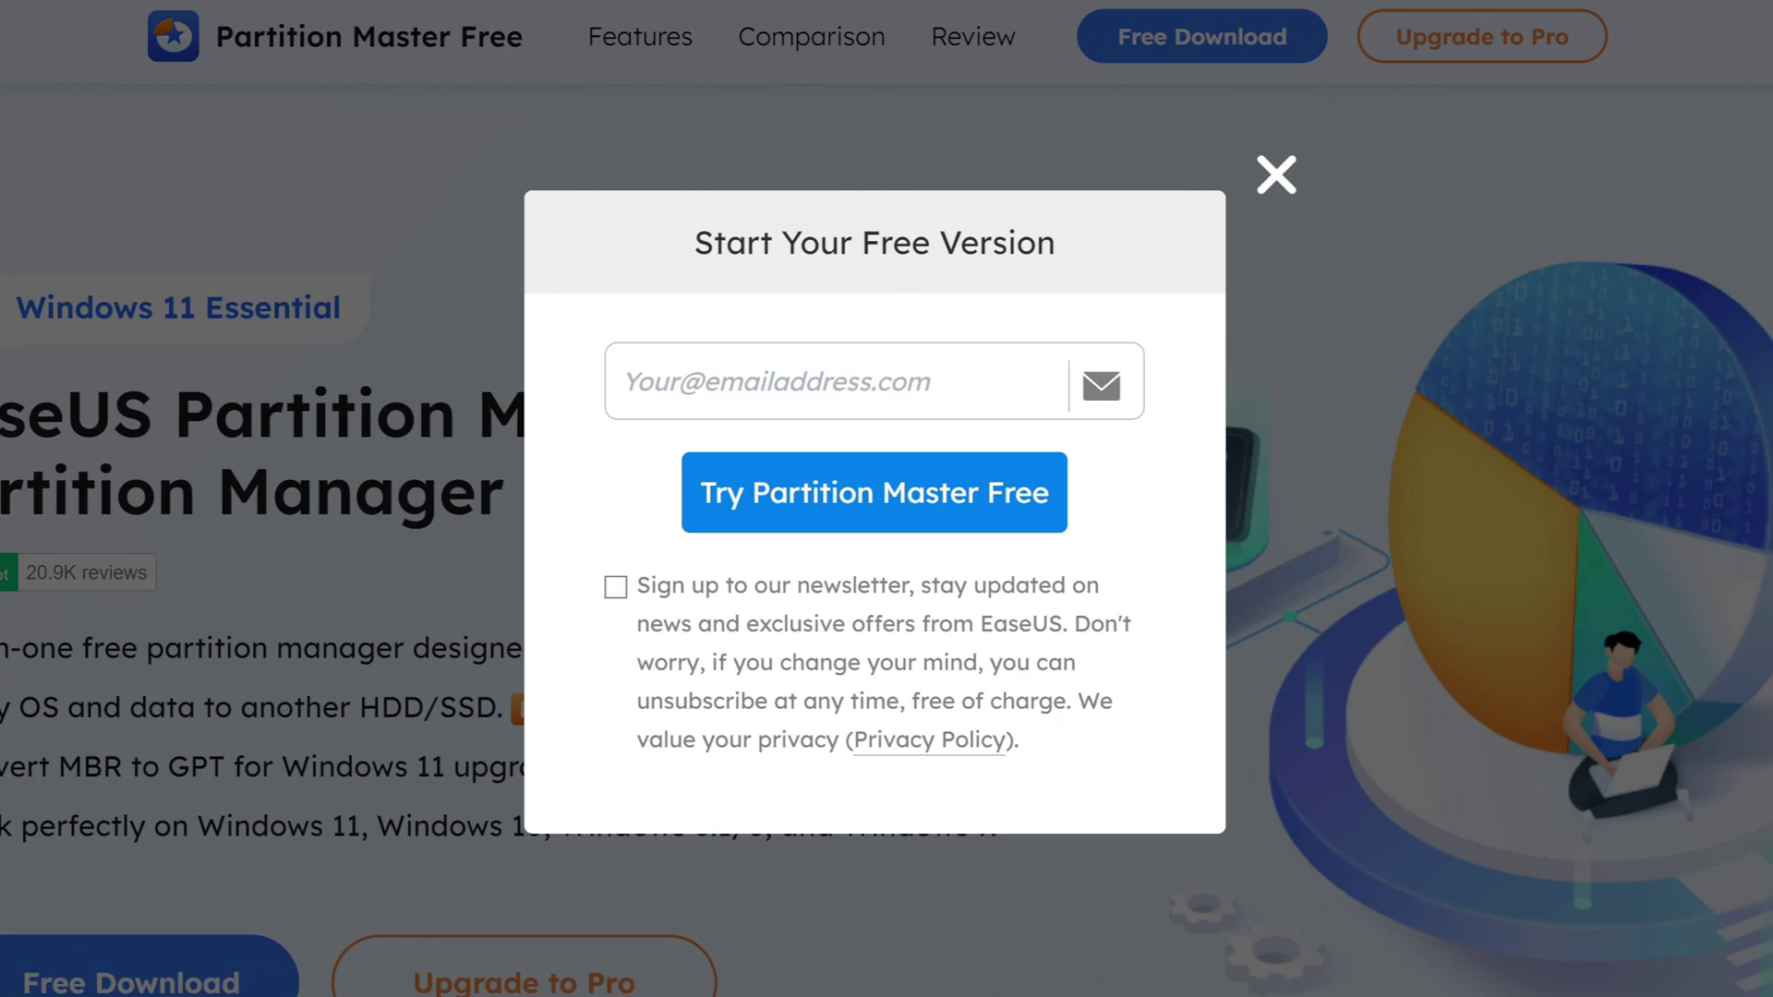
left_click(982, 450)
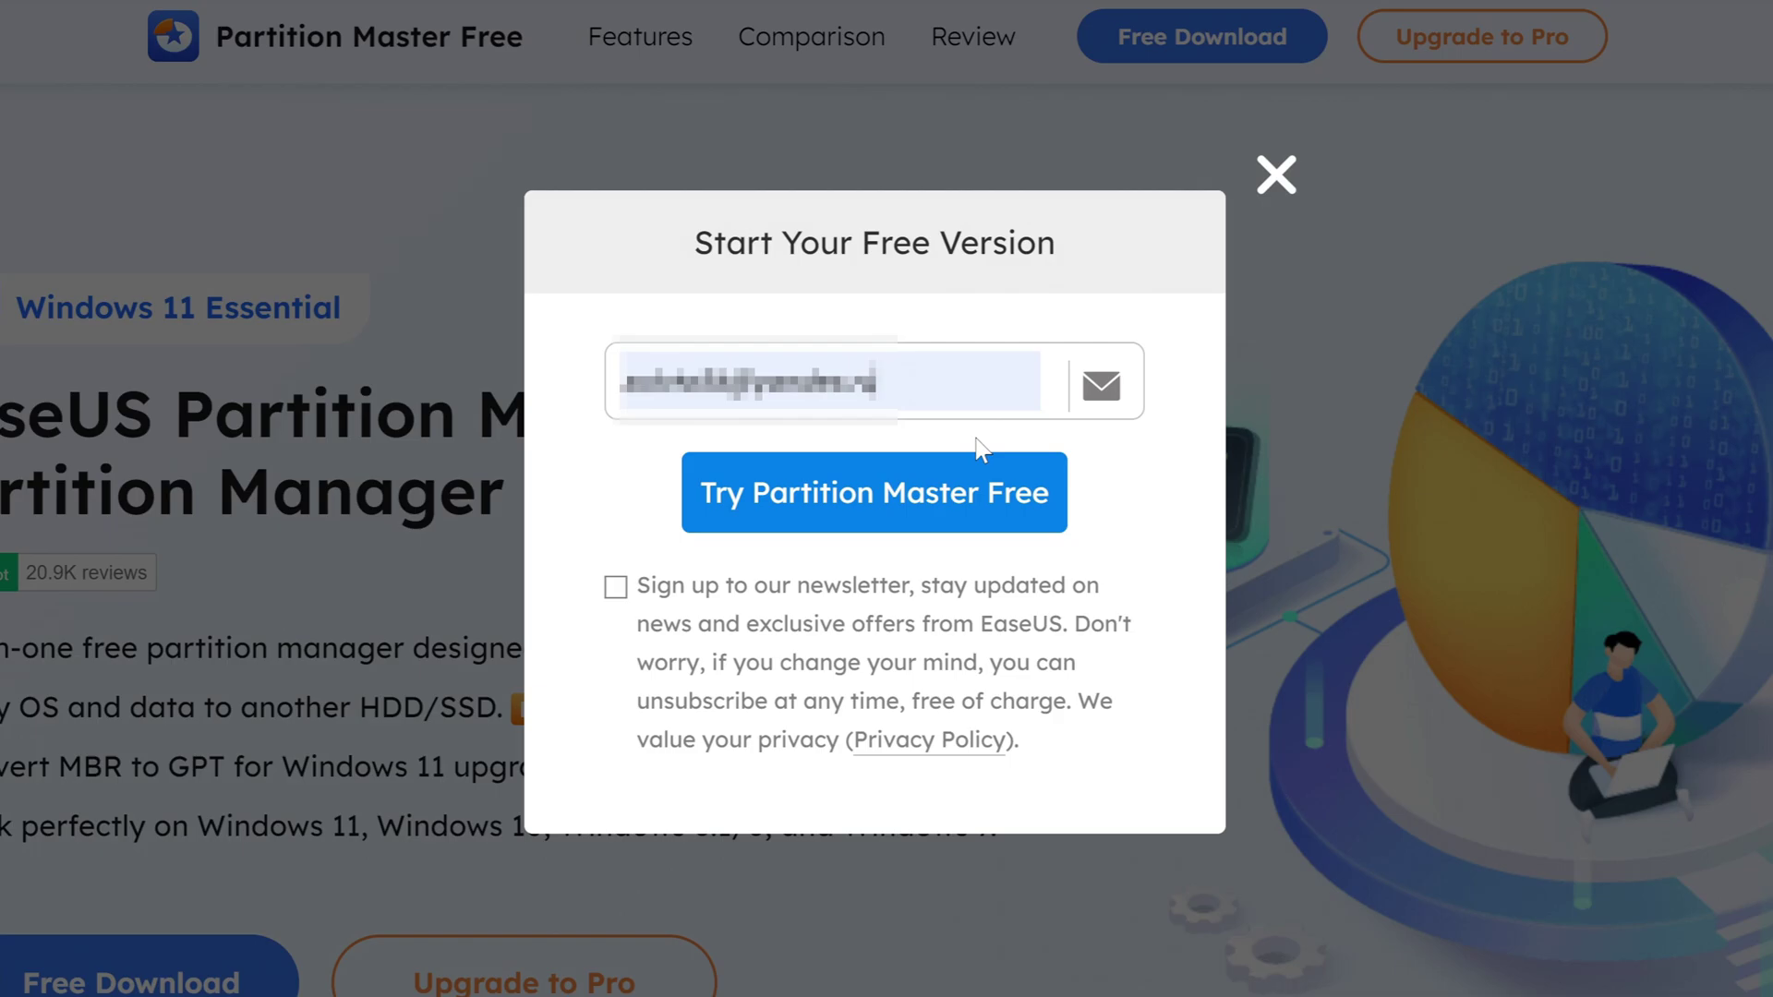
left_click(977, 518)
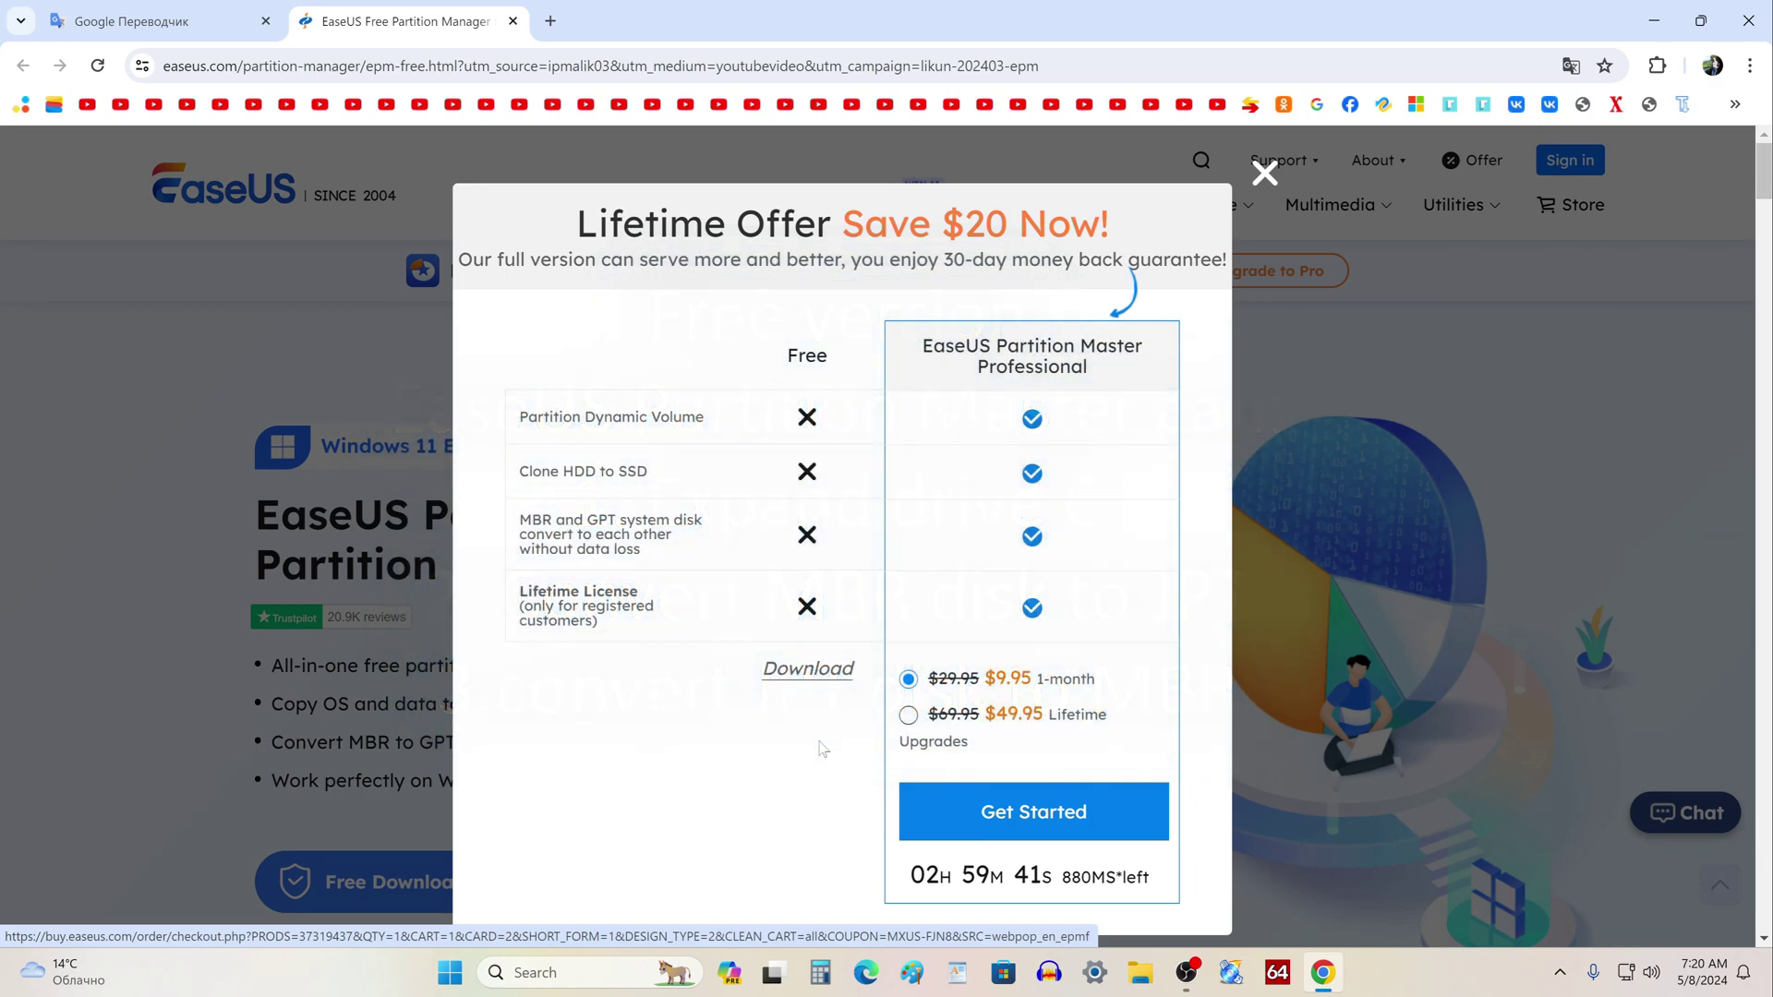
left_click(806, 670)
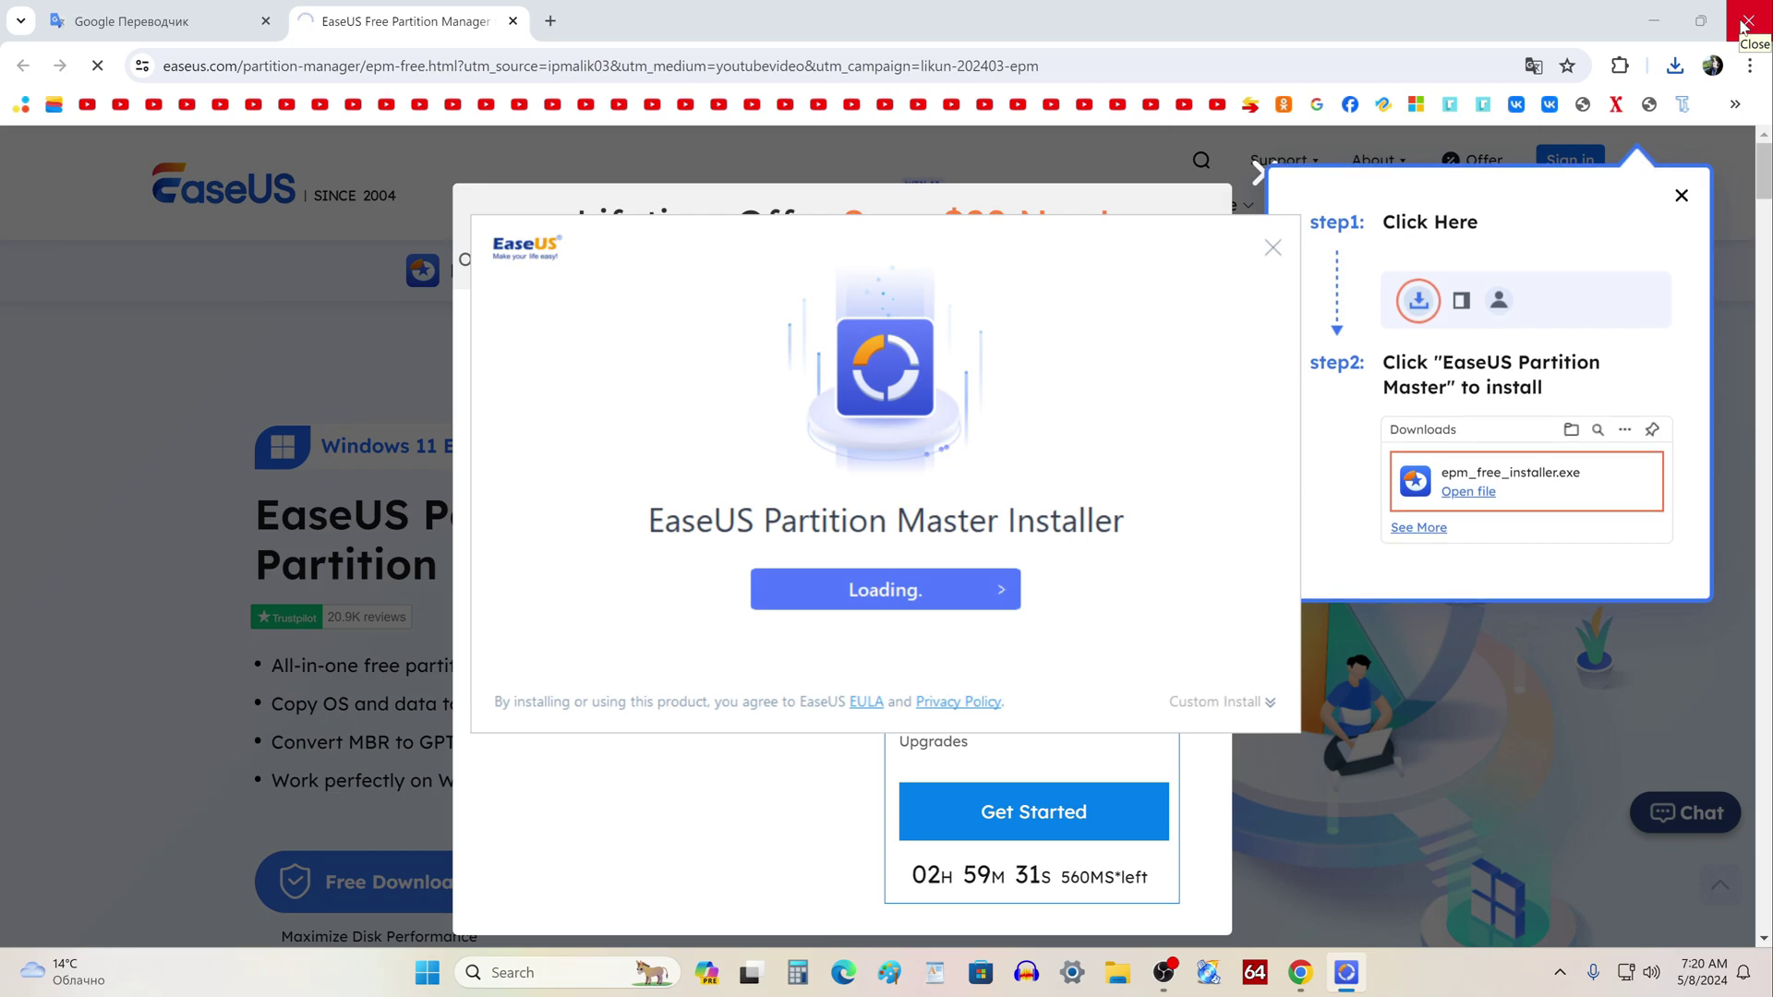
Close Chrome, install EaseUS Partition Master, and launch it with Start Now.
left_click(1743, 24)
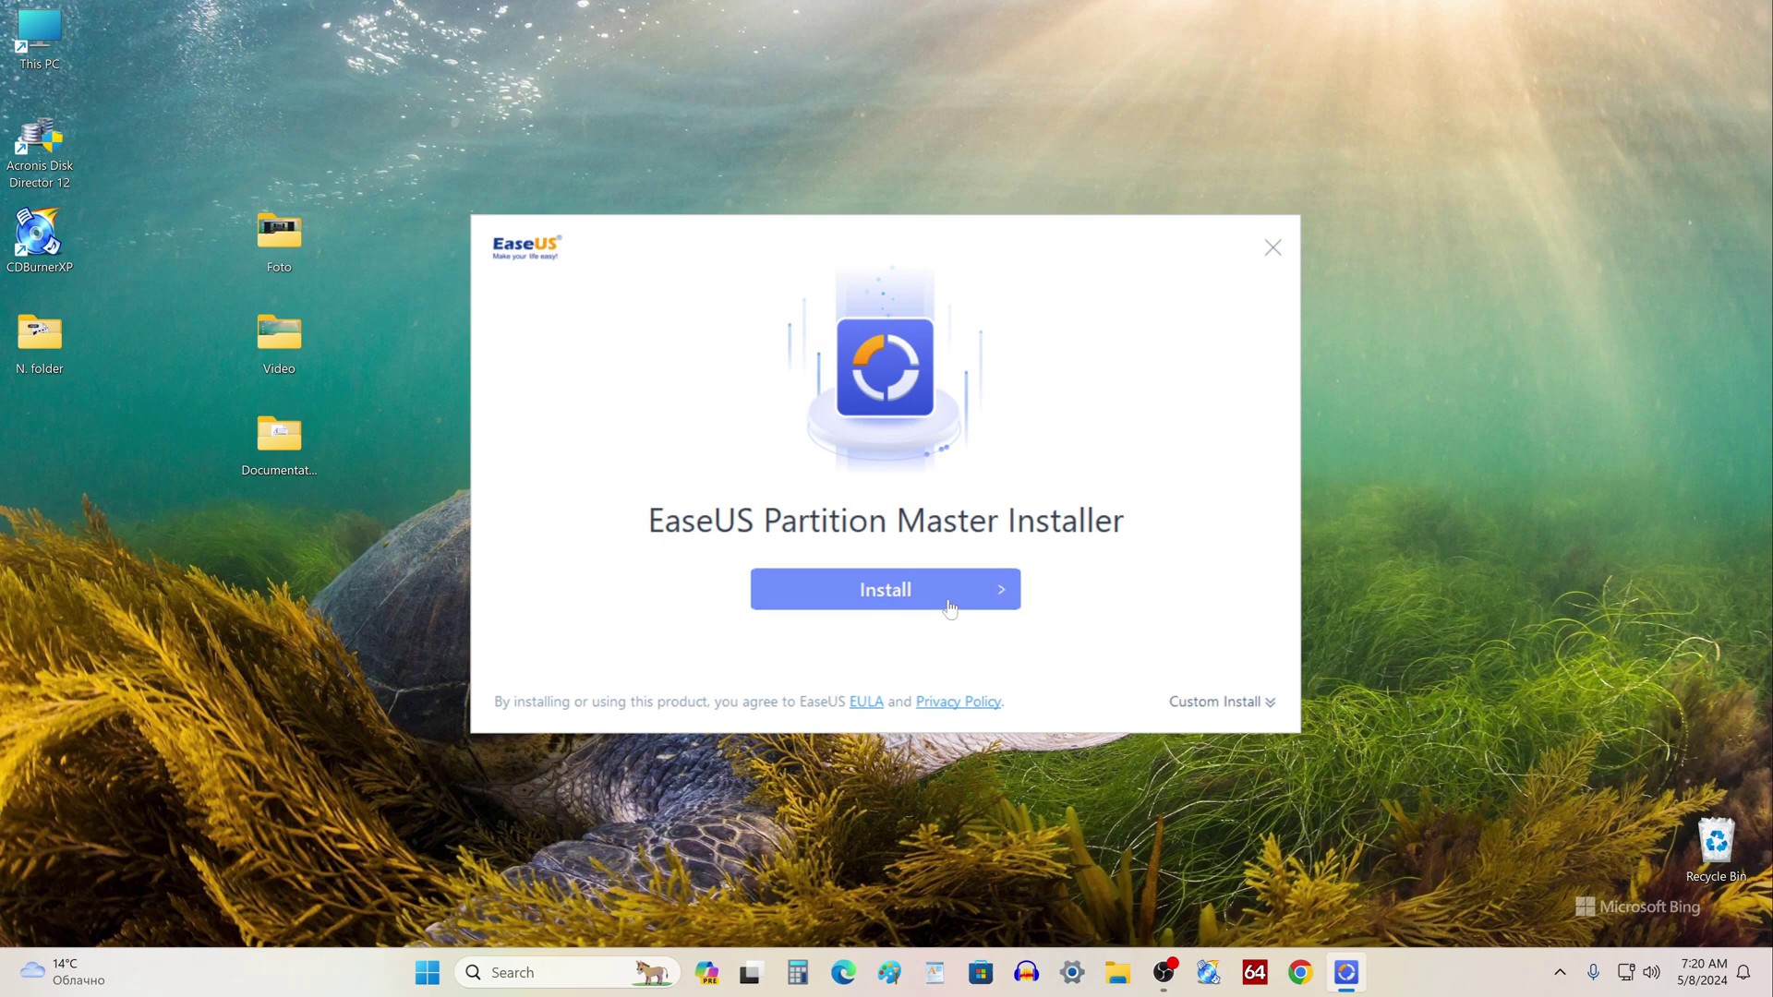
left_click(949, 607)
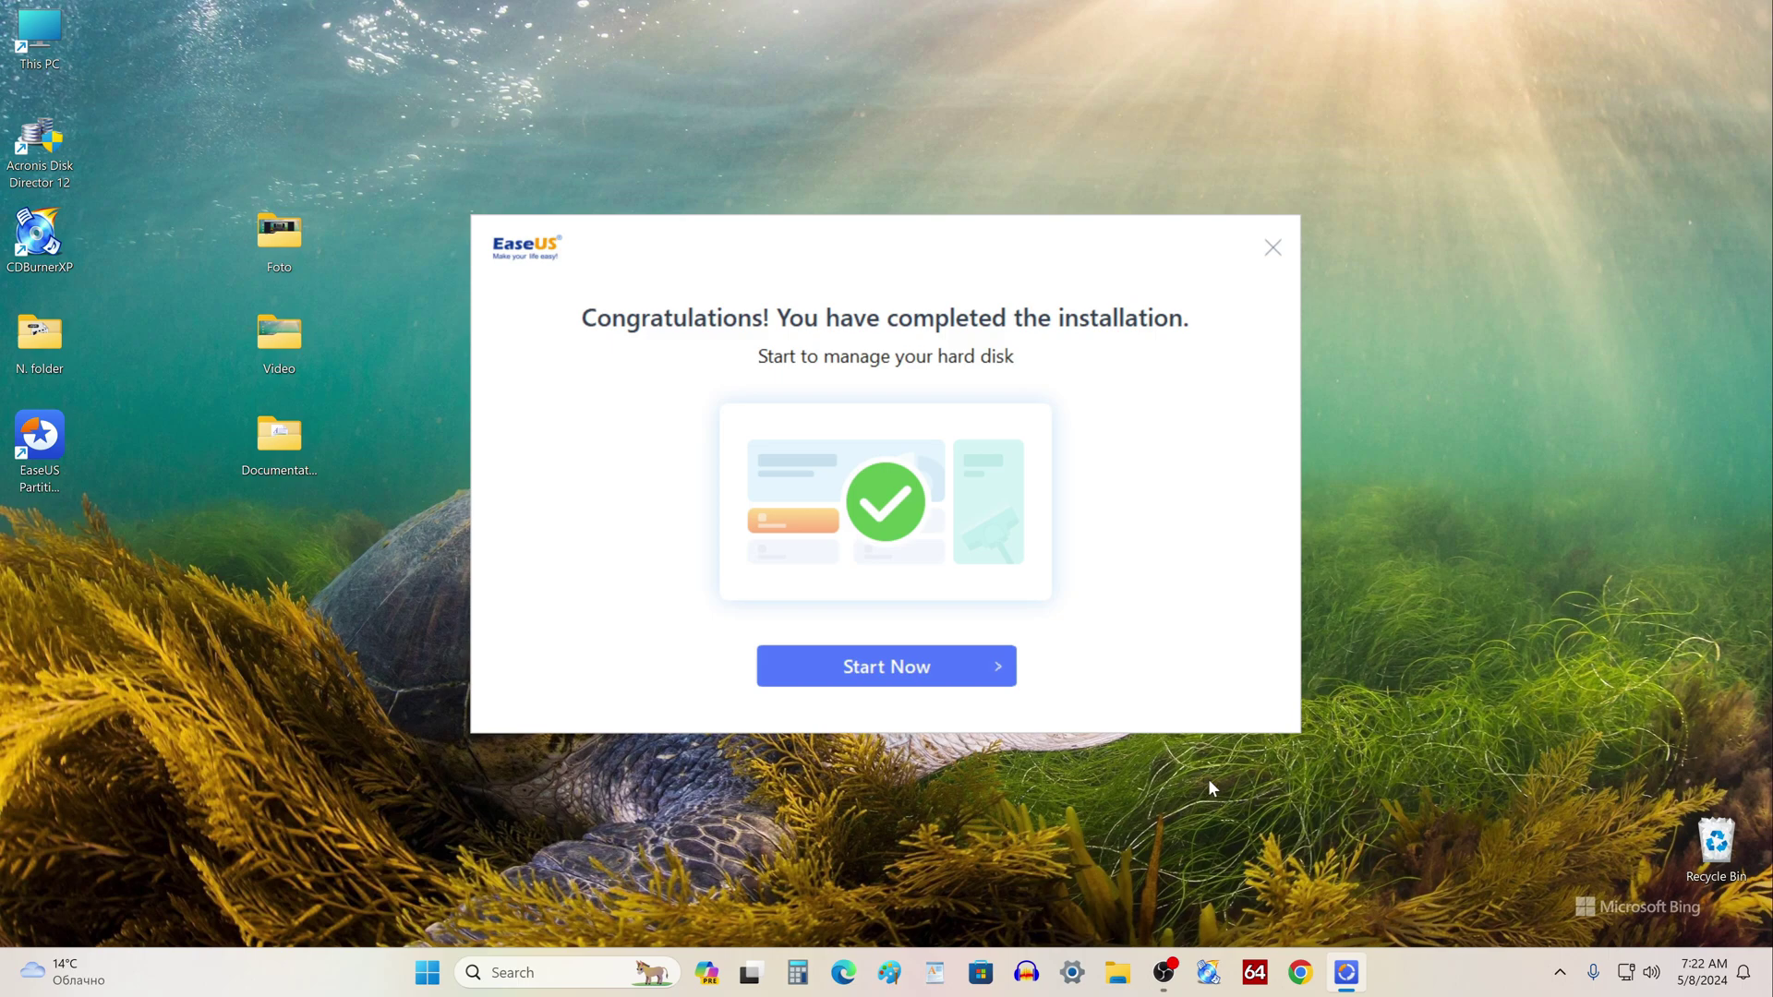
left_click(948, 677)
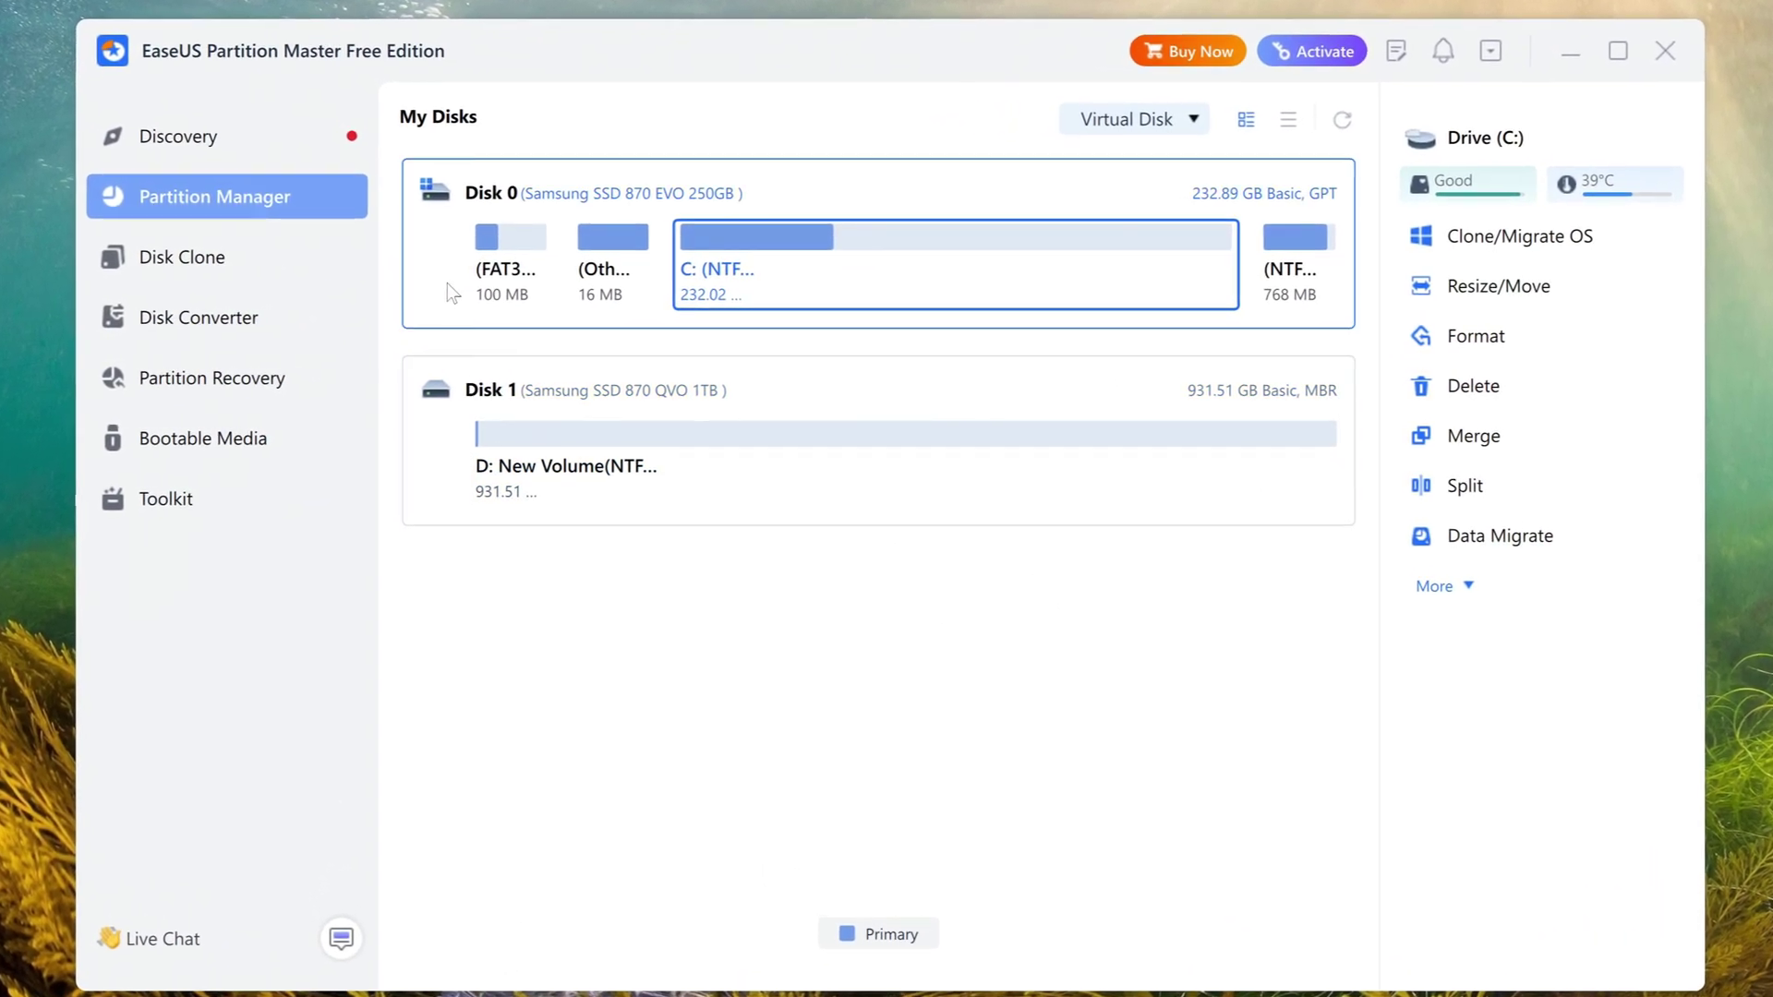
Inspect the Disk 0 and Disk 1 (1TB SSD) cards, then go to Disk Converter.
left_click(446, 283)
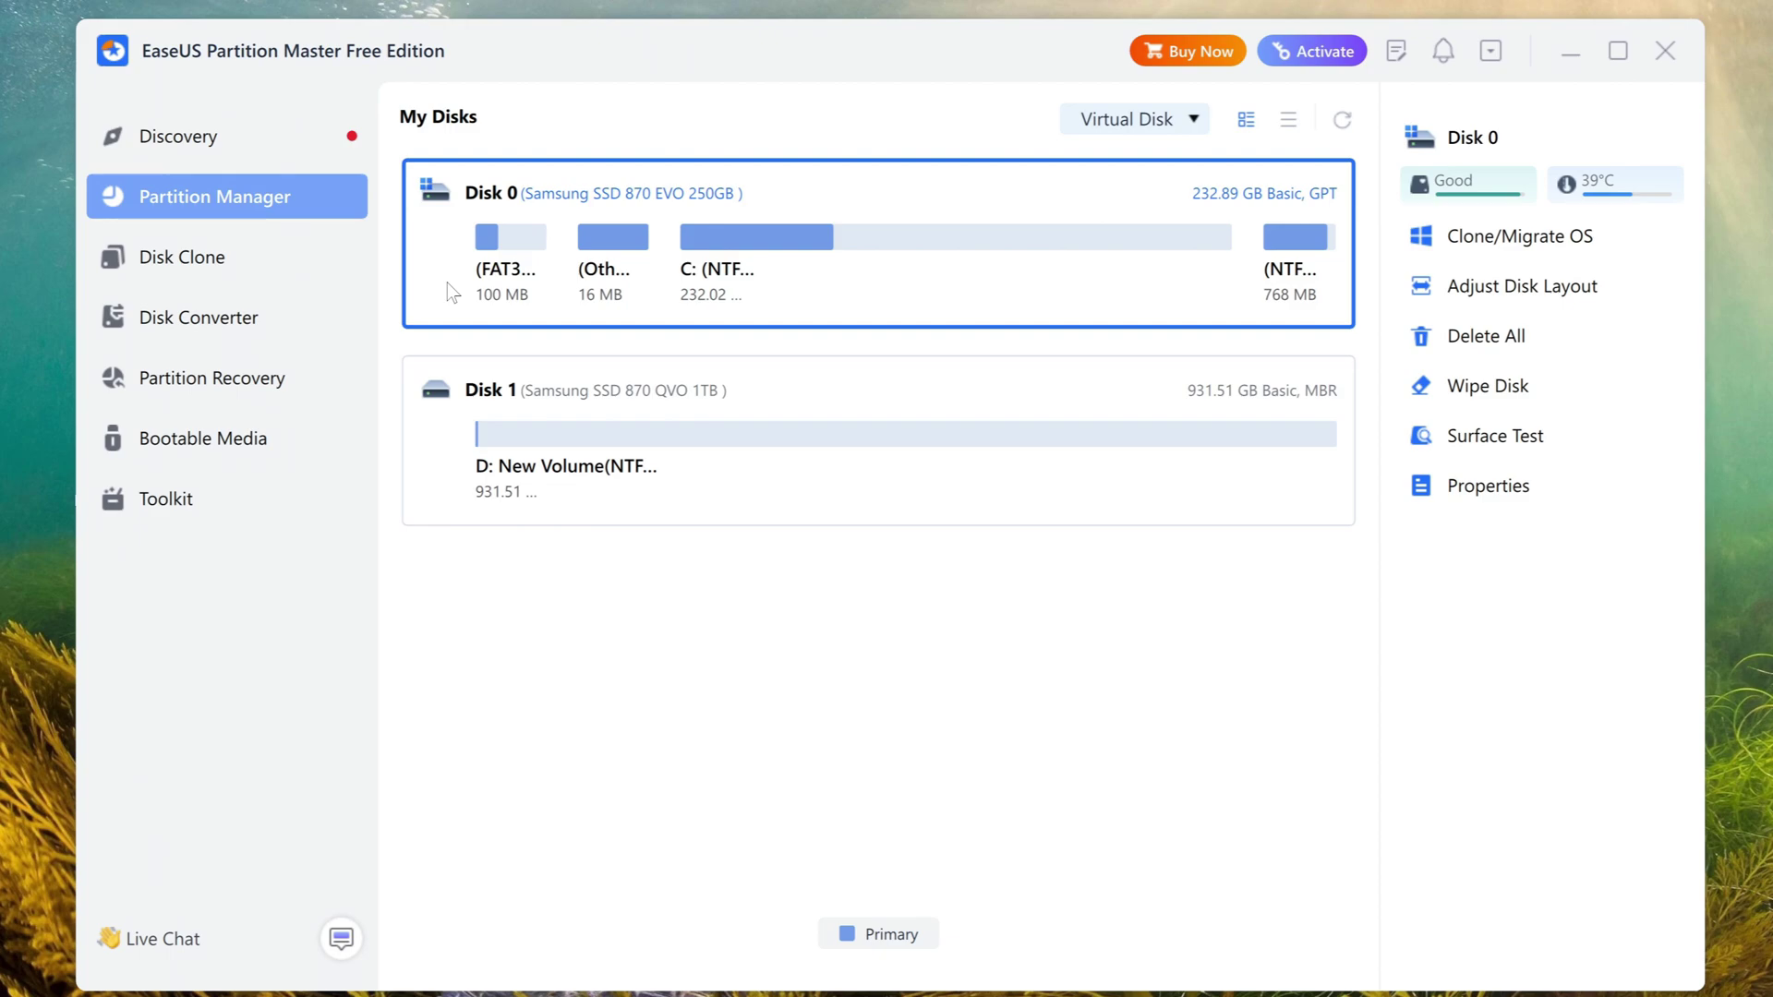
left_click(435, 464)
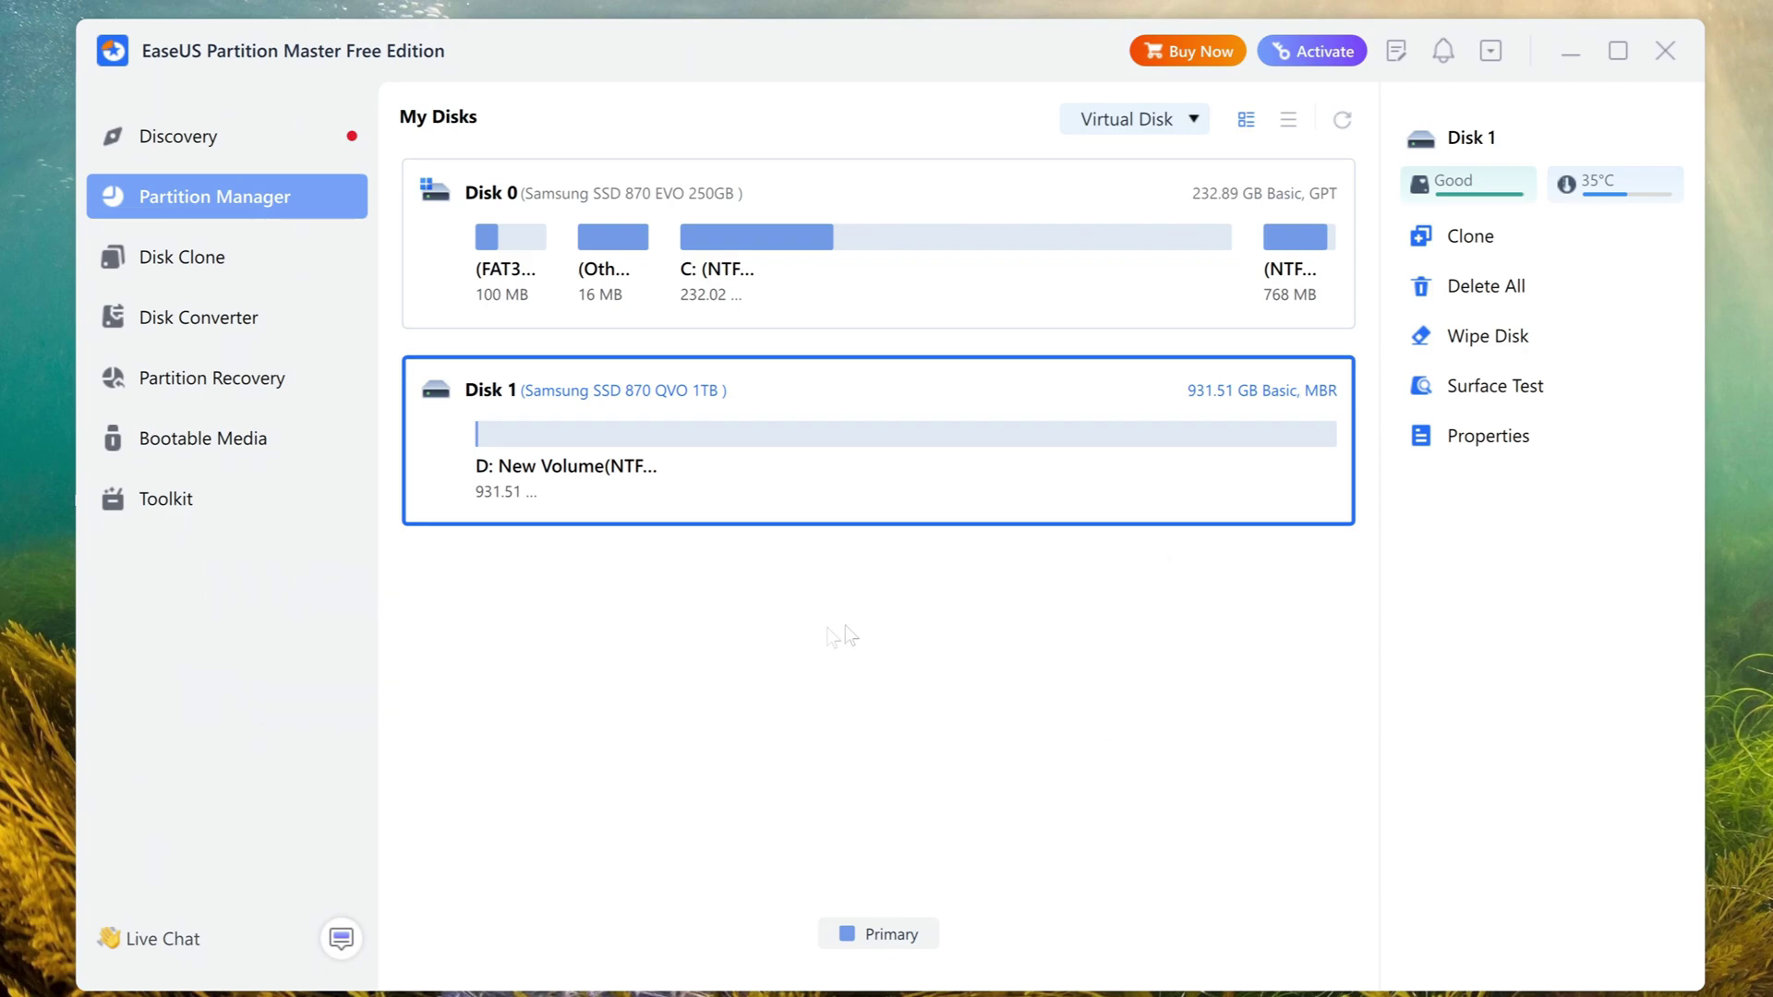
left_click(308, 319)
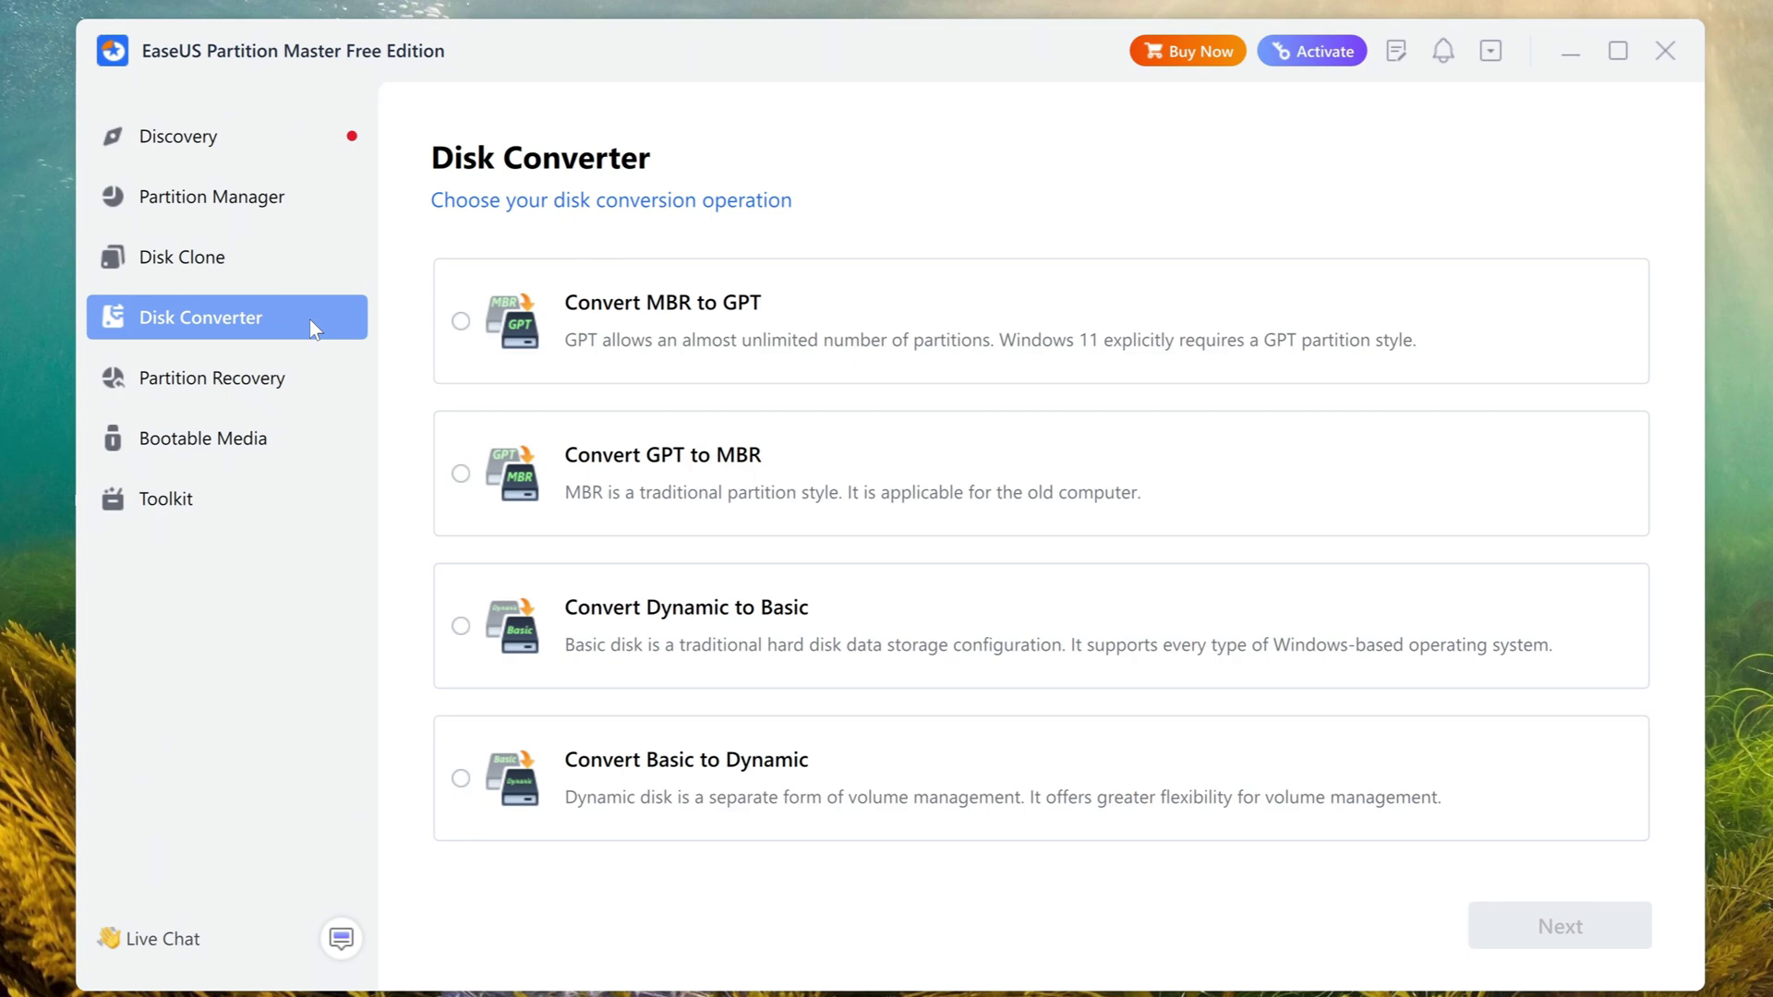
Convert Disk 1 from MBR to GPT and return to Partition Manager.
left_click(456, 325)
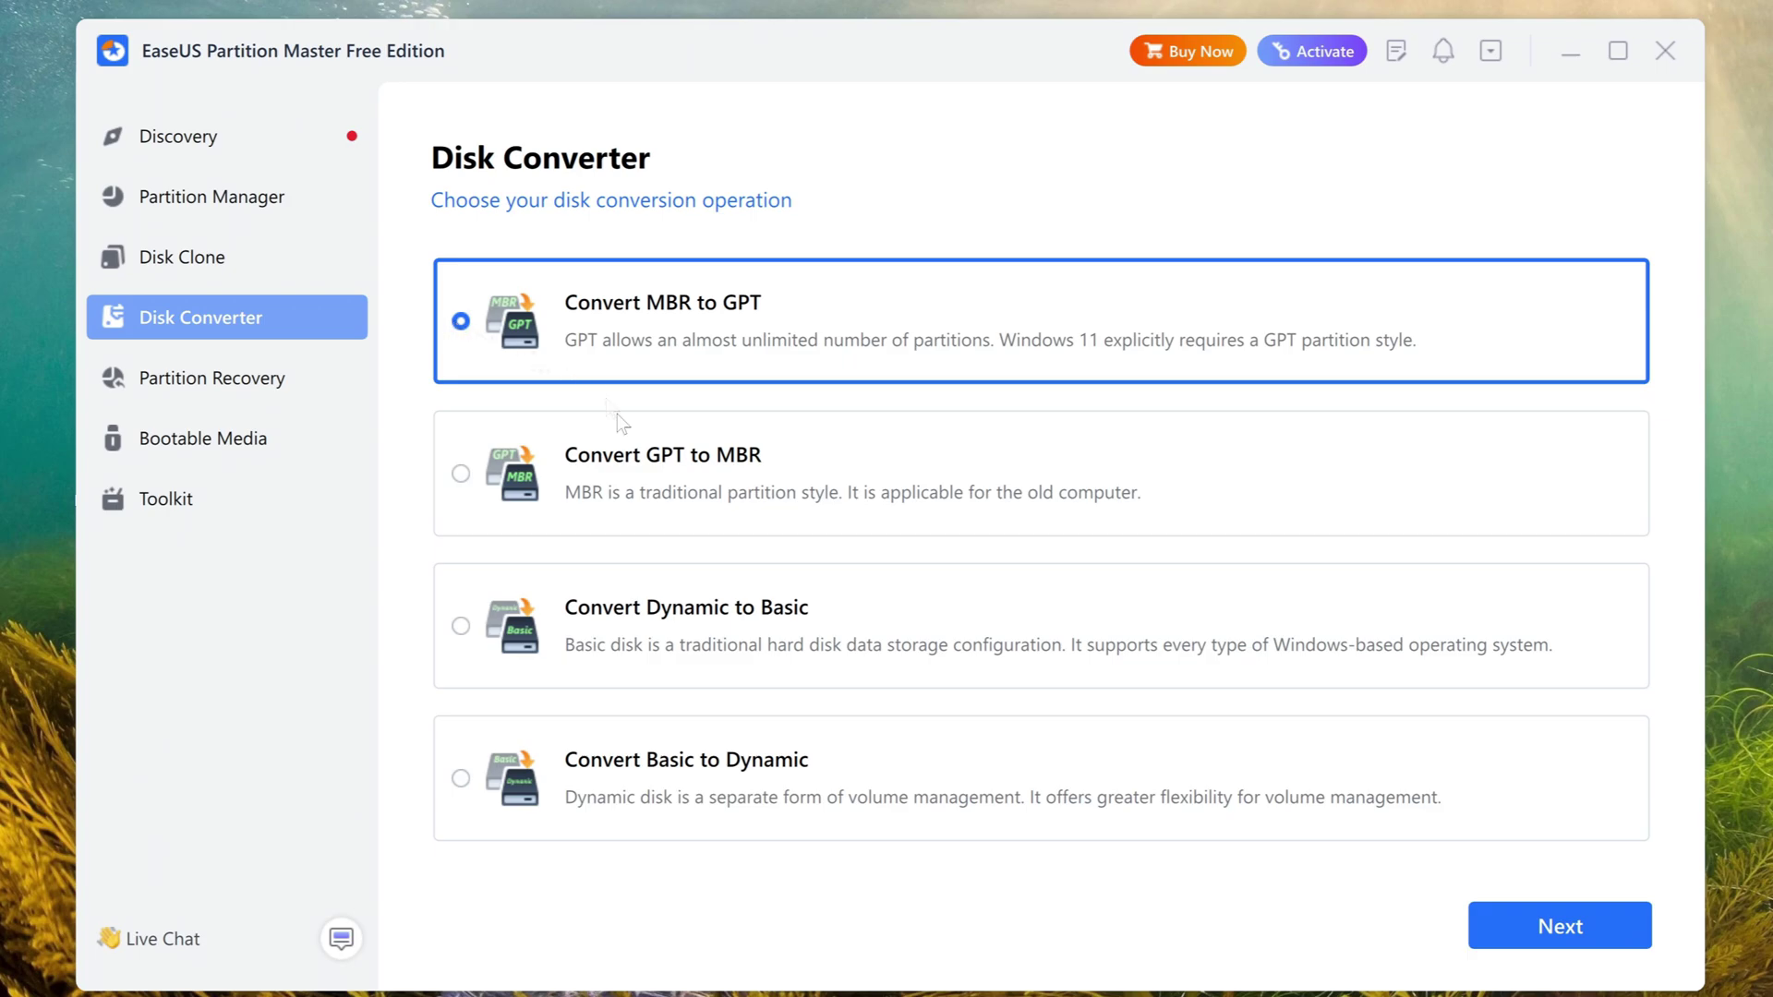
left_click(1510, 938)
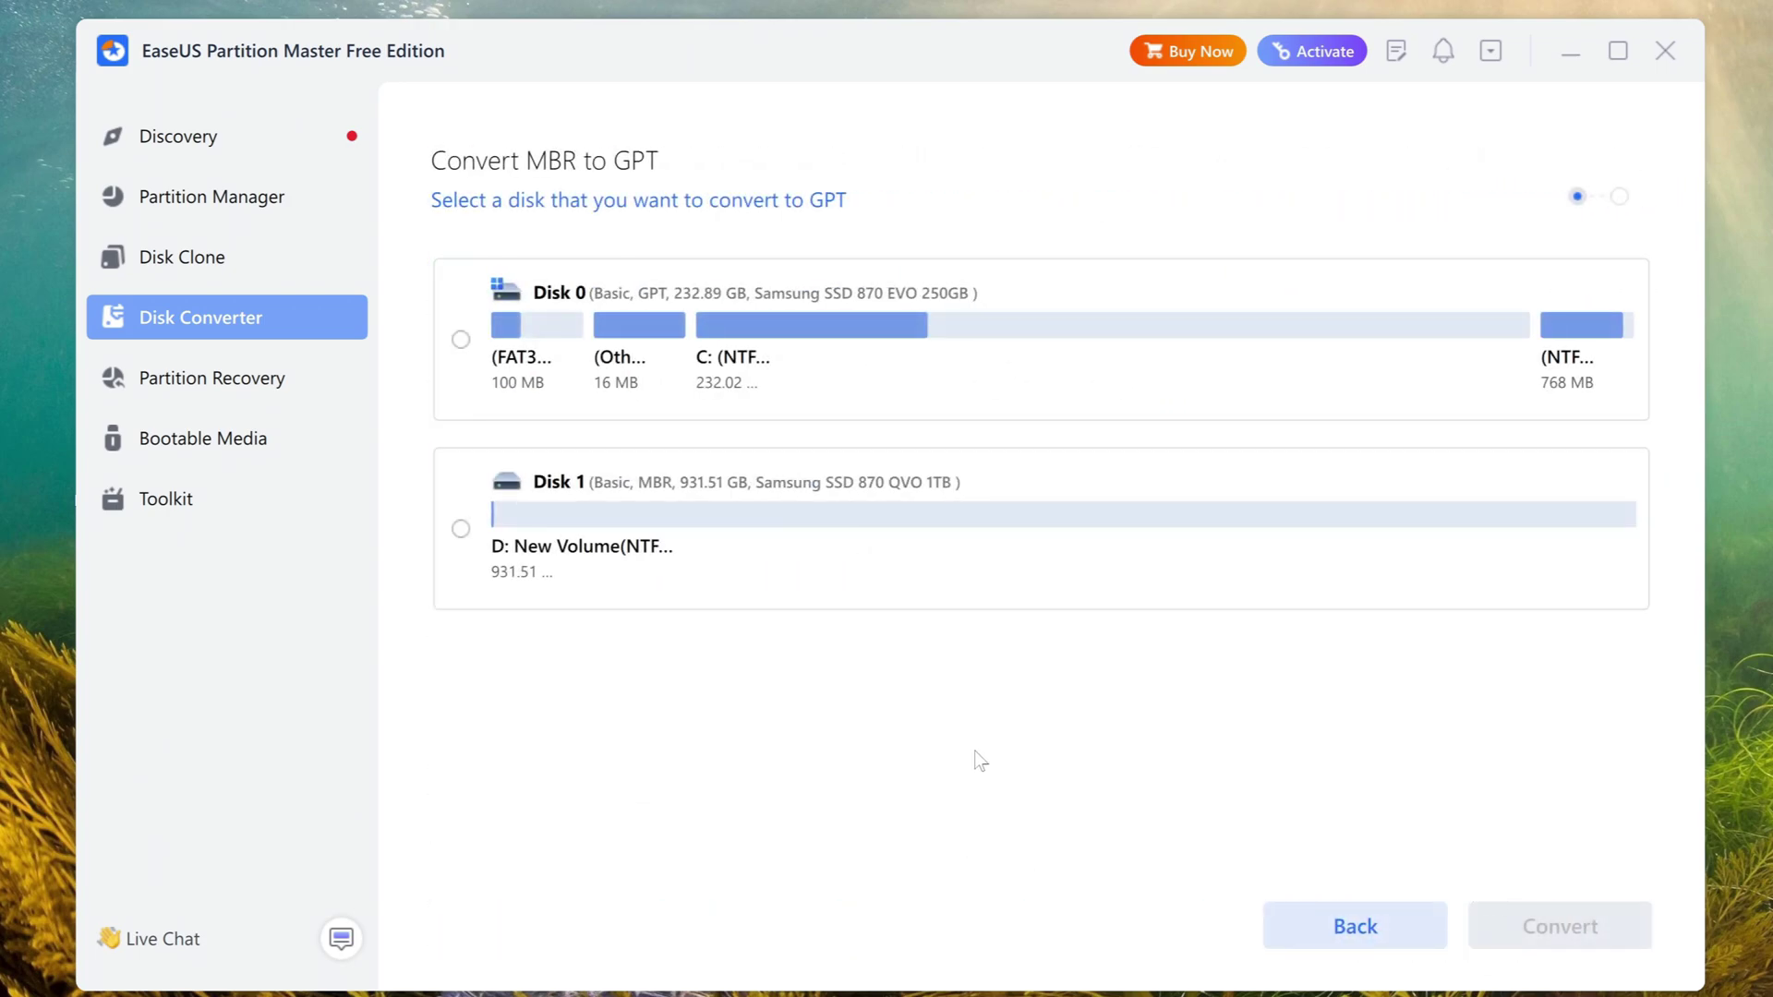
left_click(462, 529)
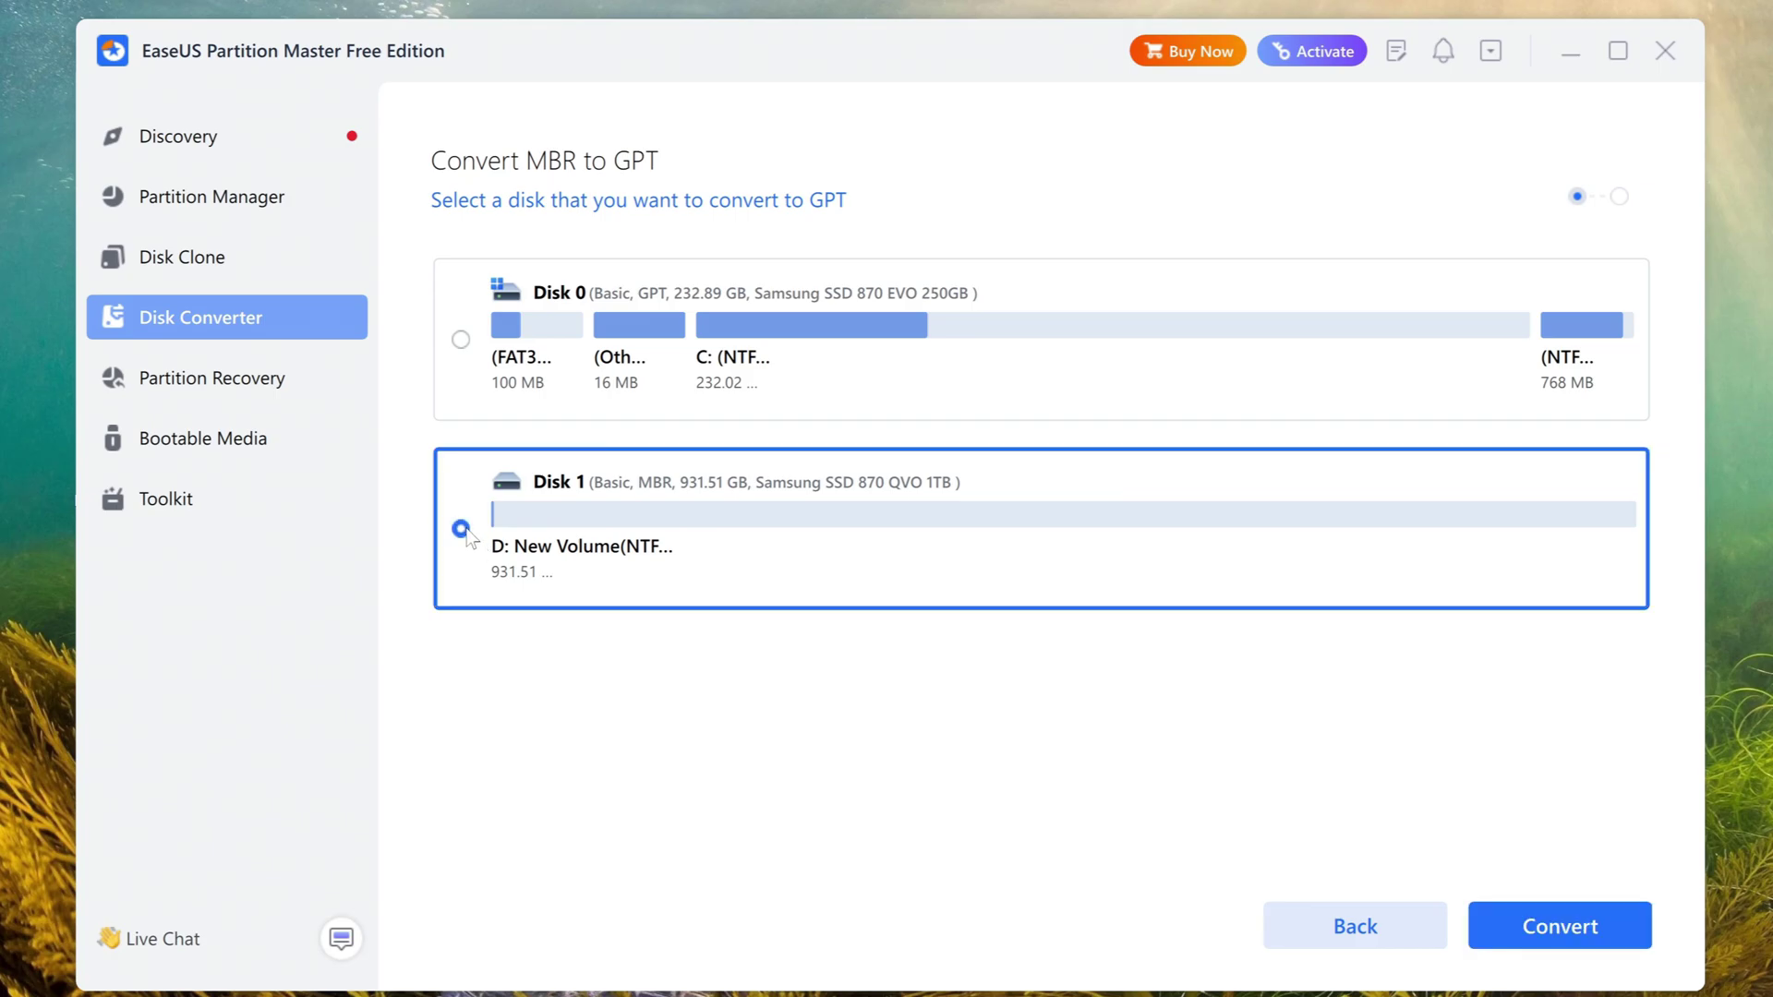
left_click(1495, 929)
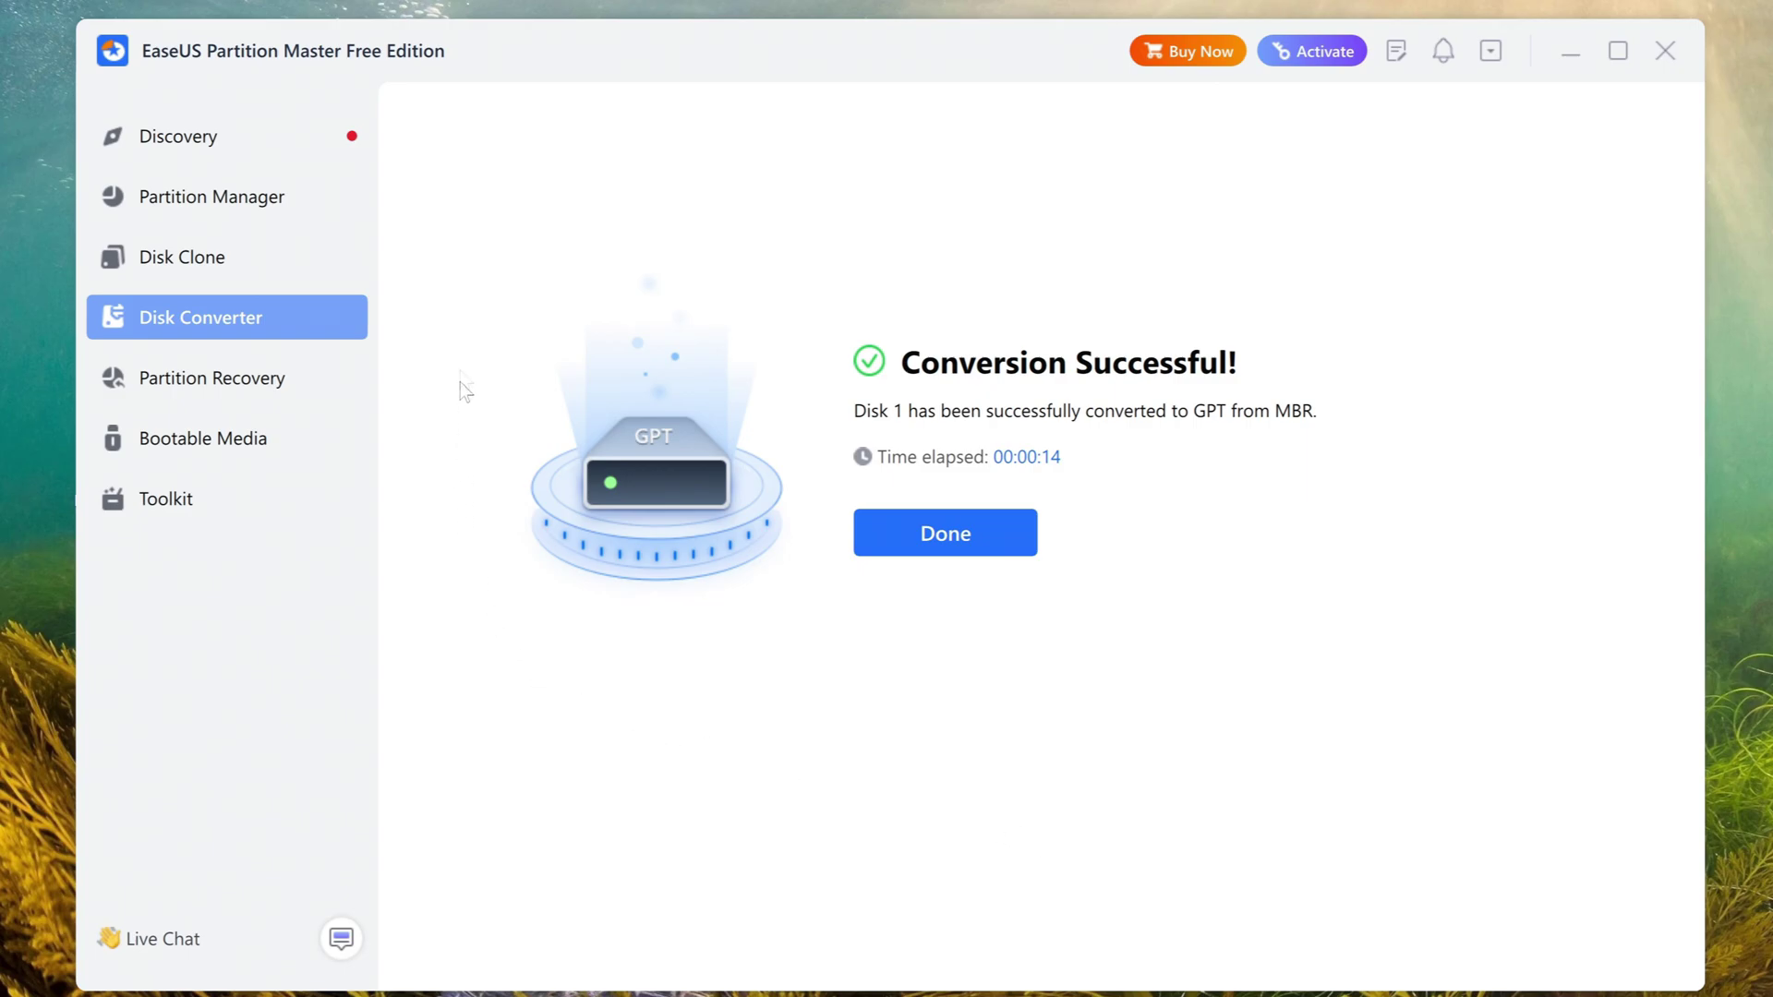
left_click(325, 214)
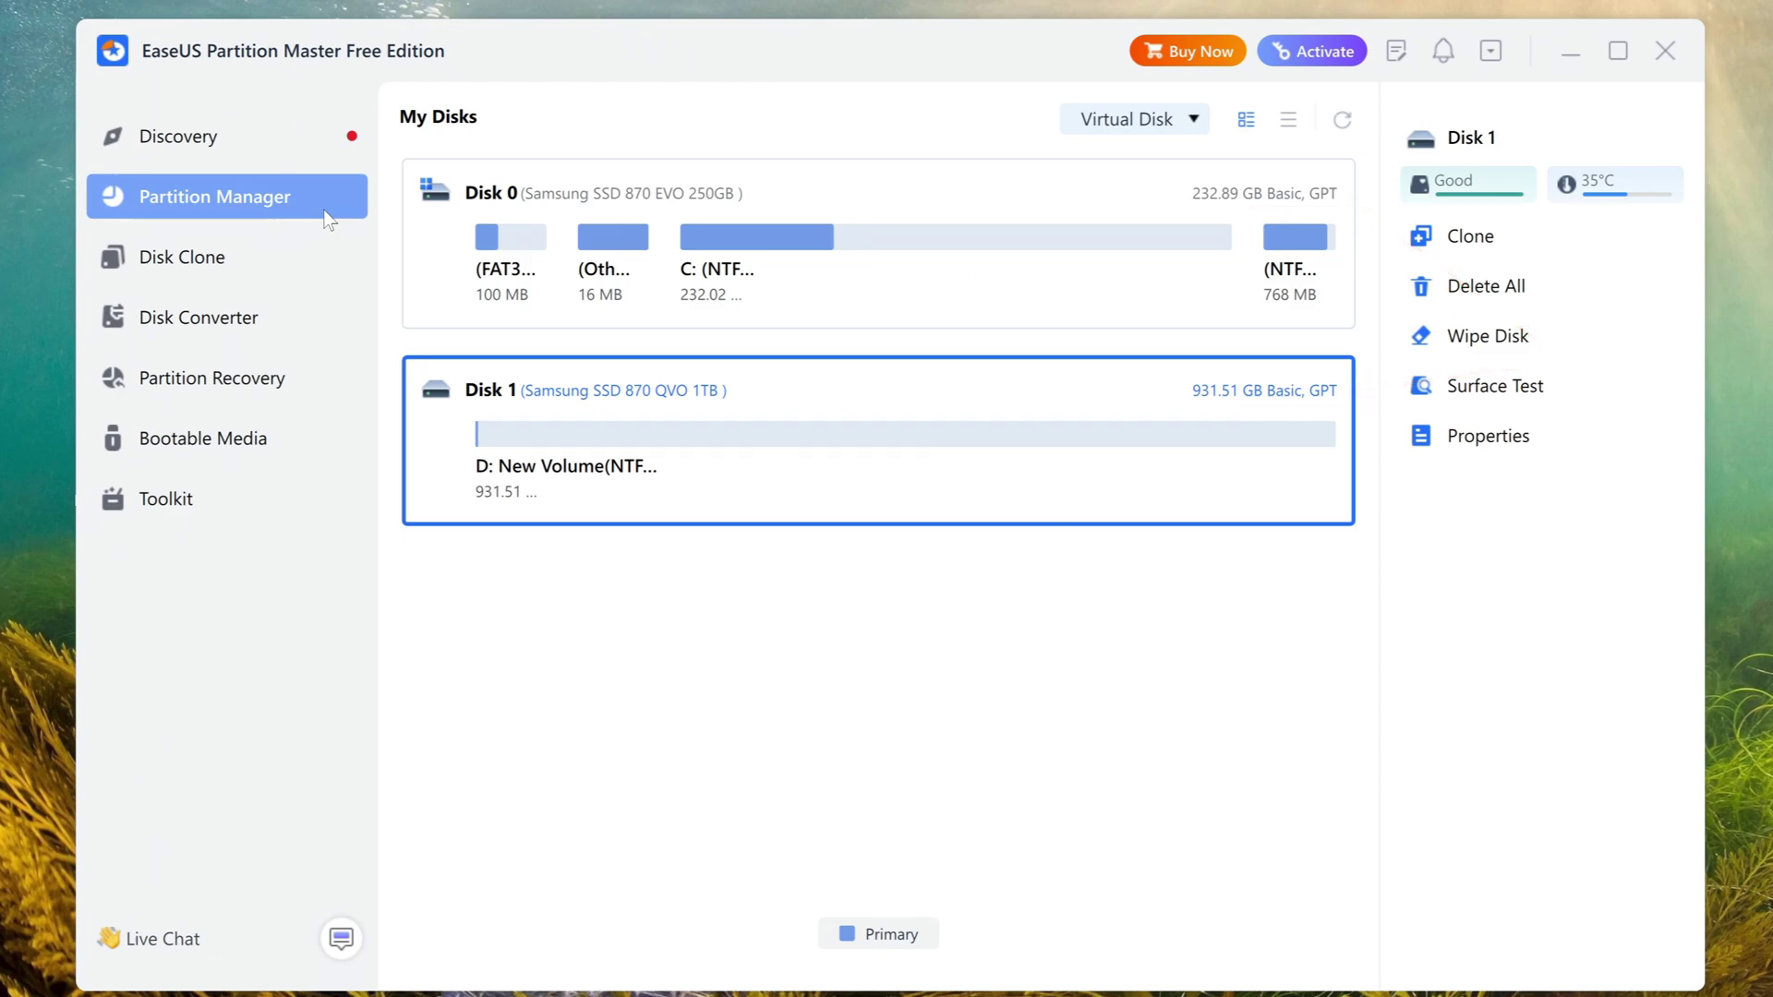
Choose Disk Clone > Clone OS Disk with Disk 0 as source, dismissing the upgrade offer.
left_click(307, 261)
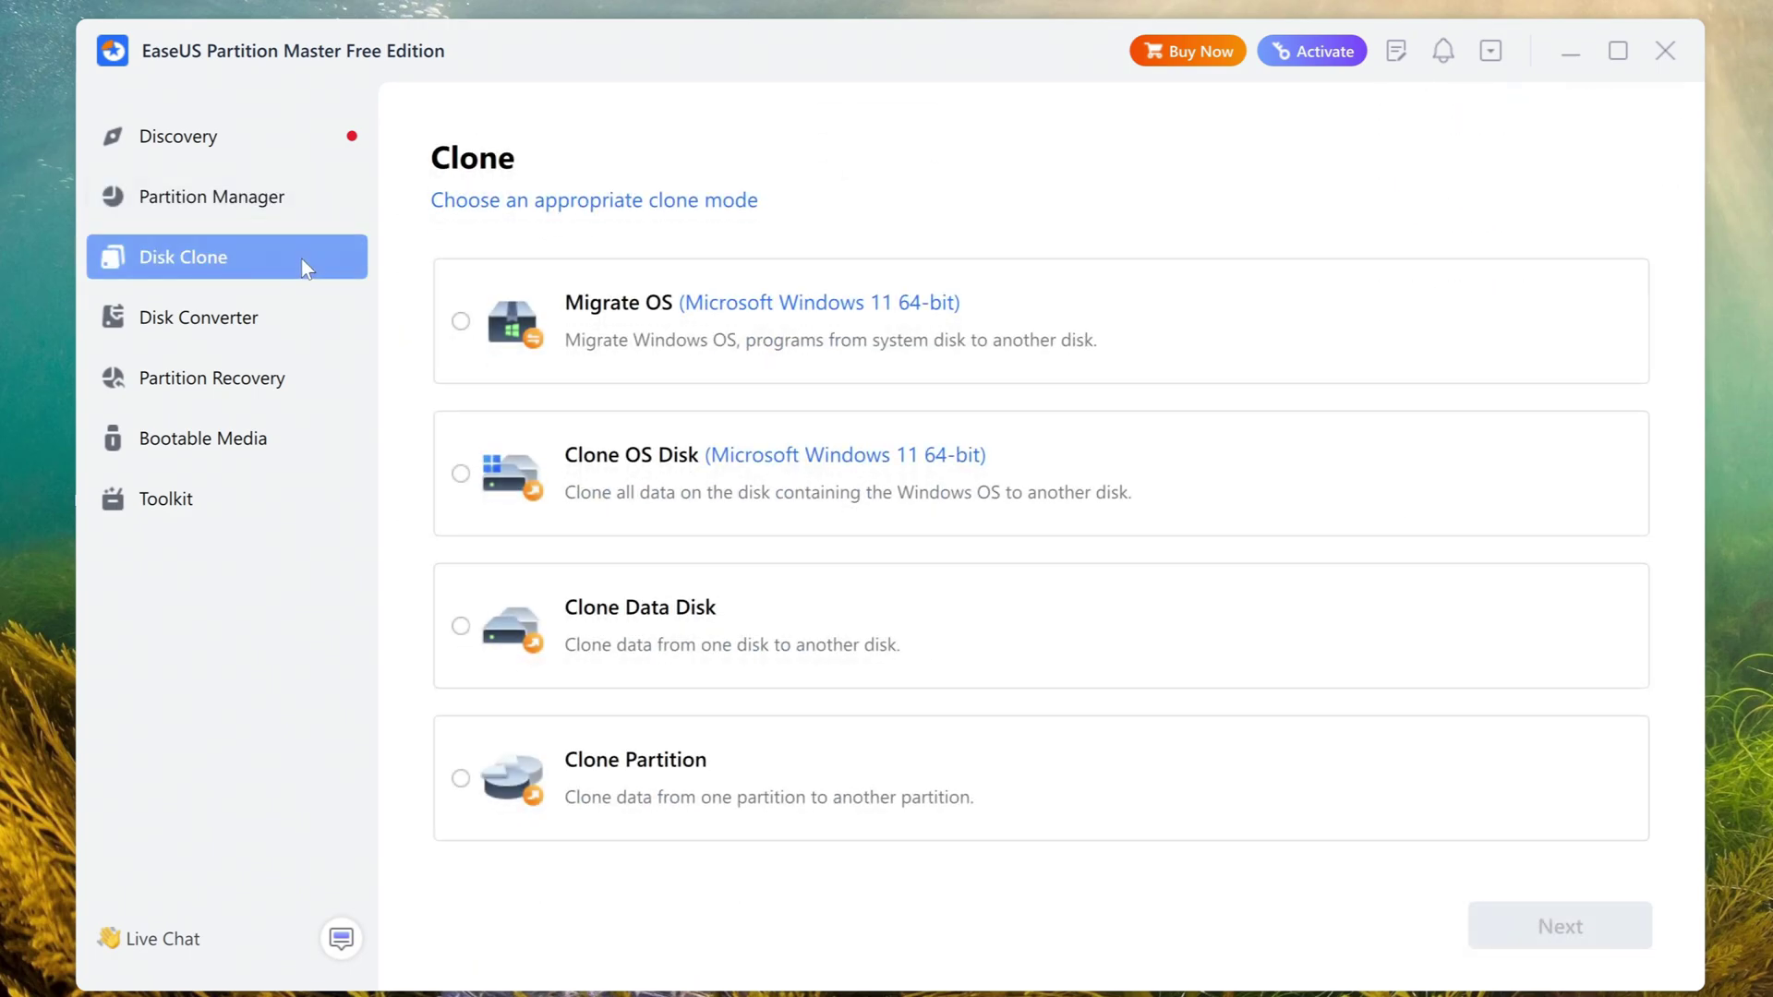
left_click(461, 475)
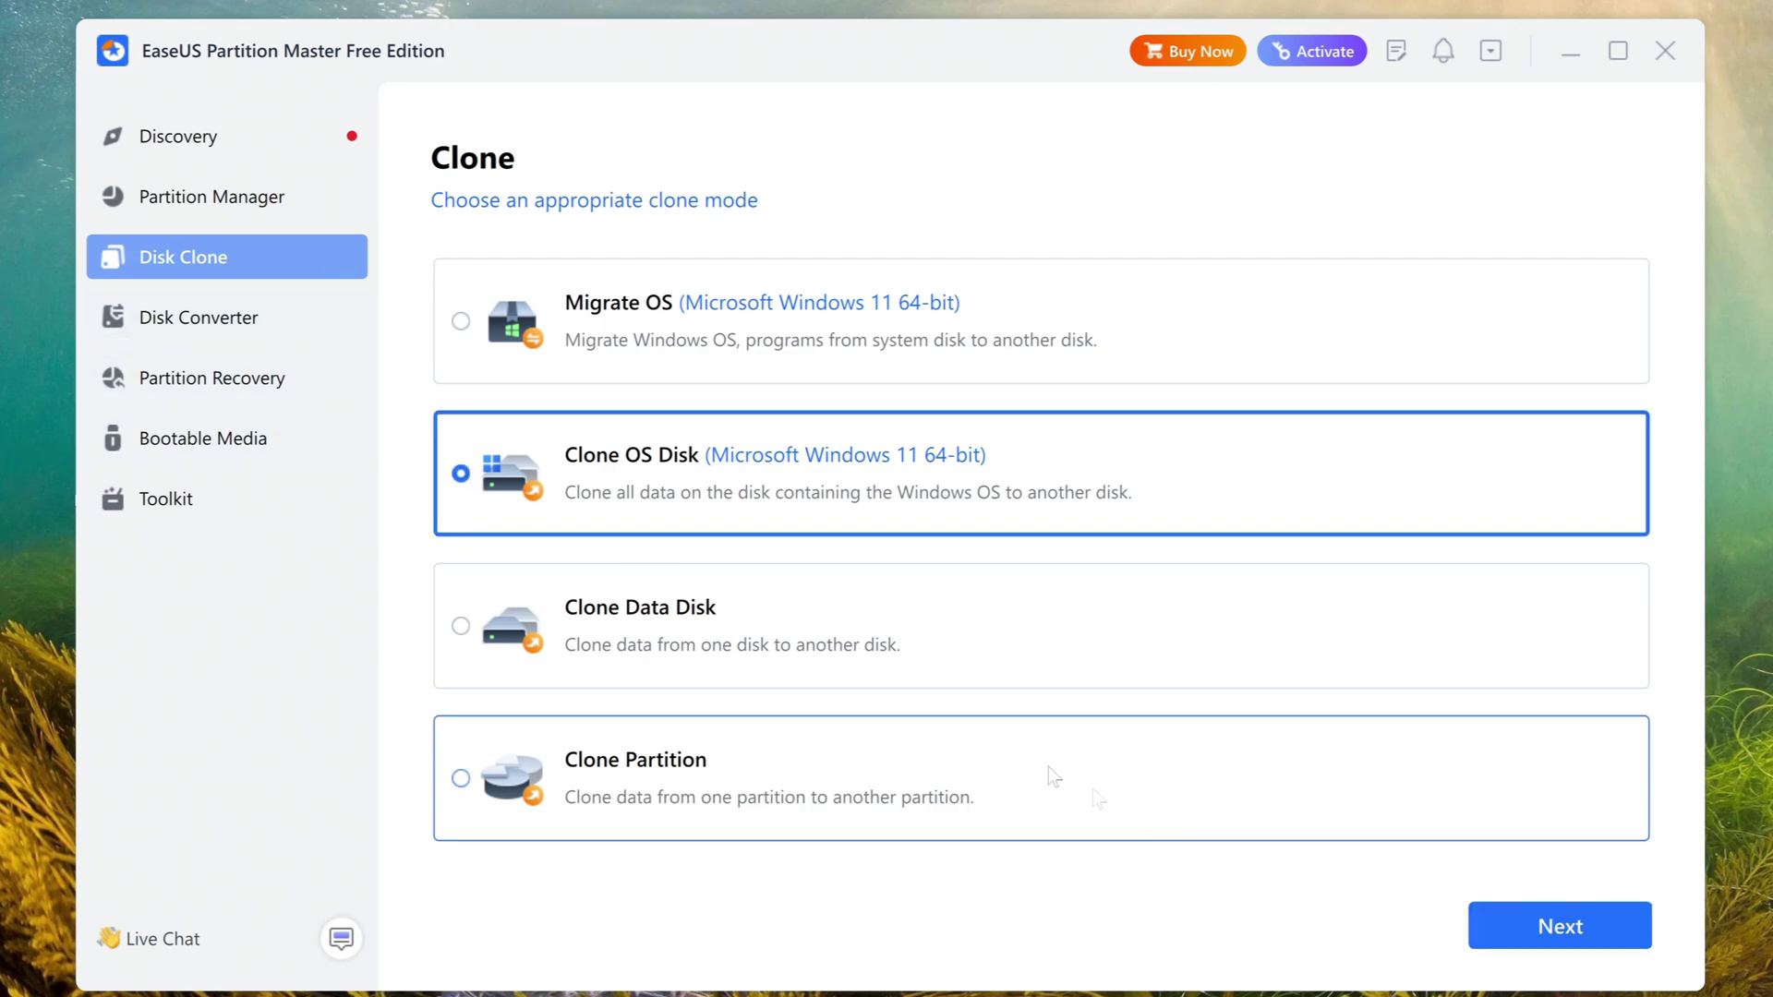
left_click(1511, 940)
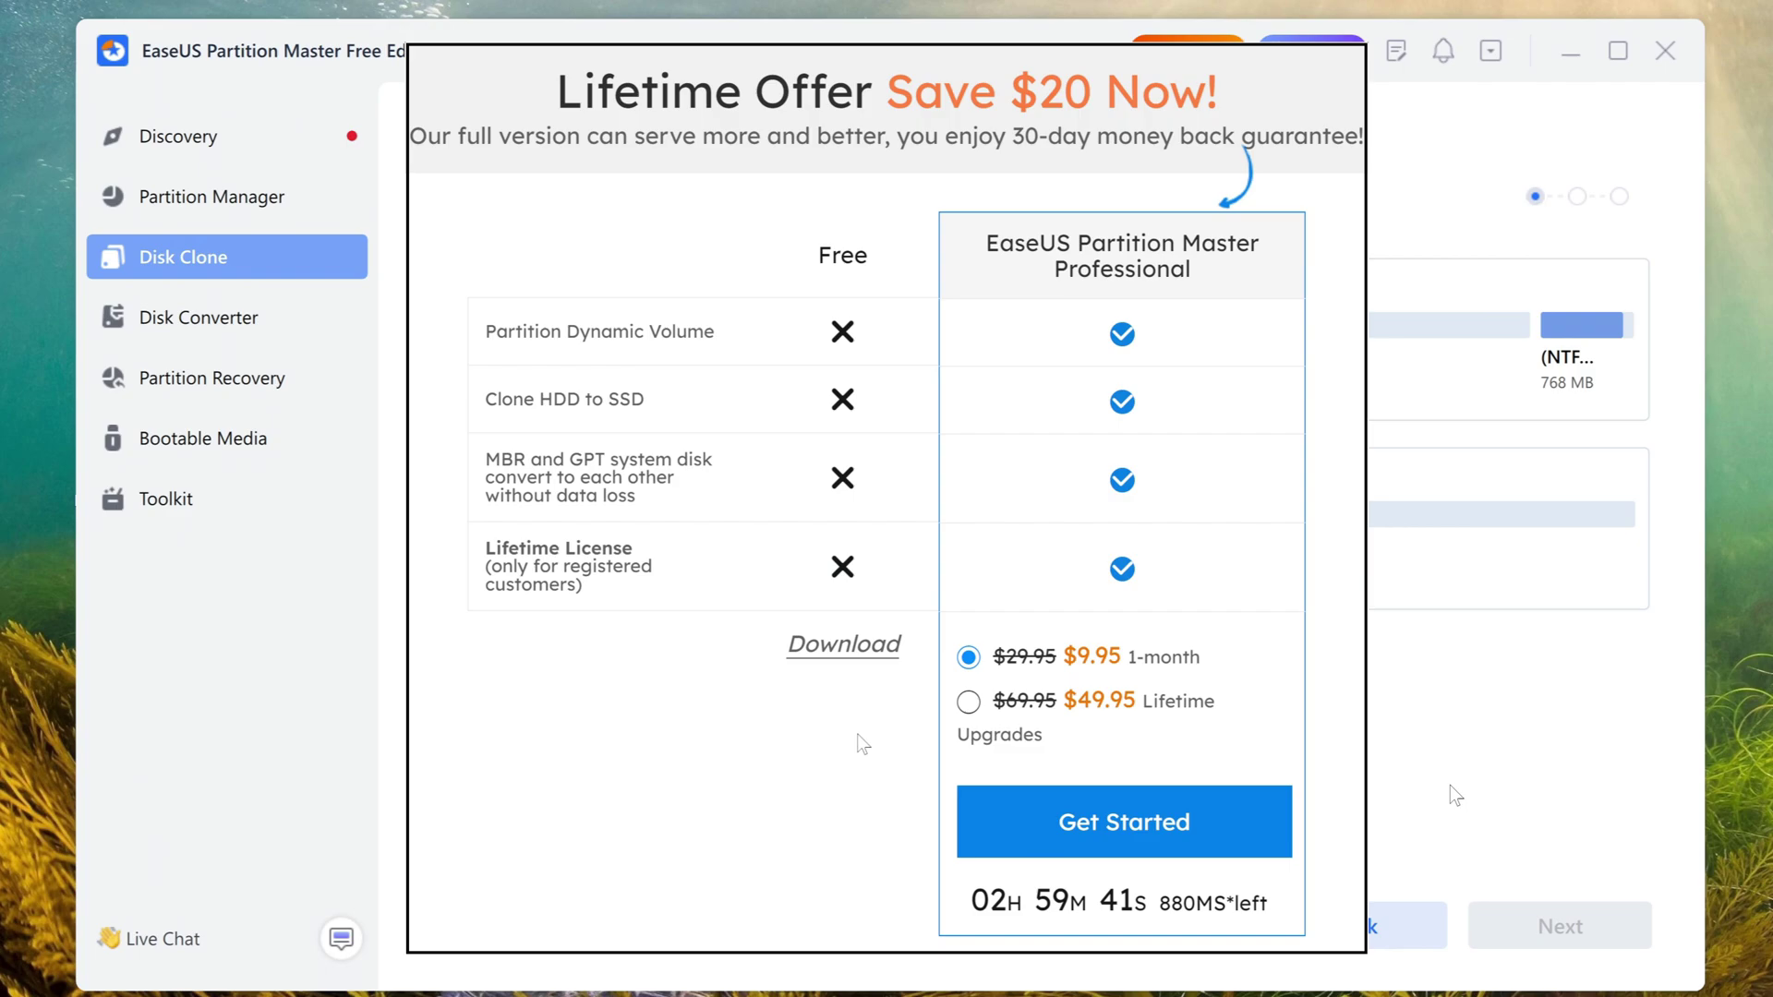
left_click(1450, 786)
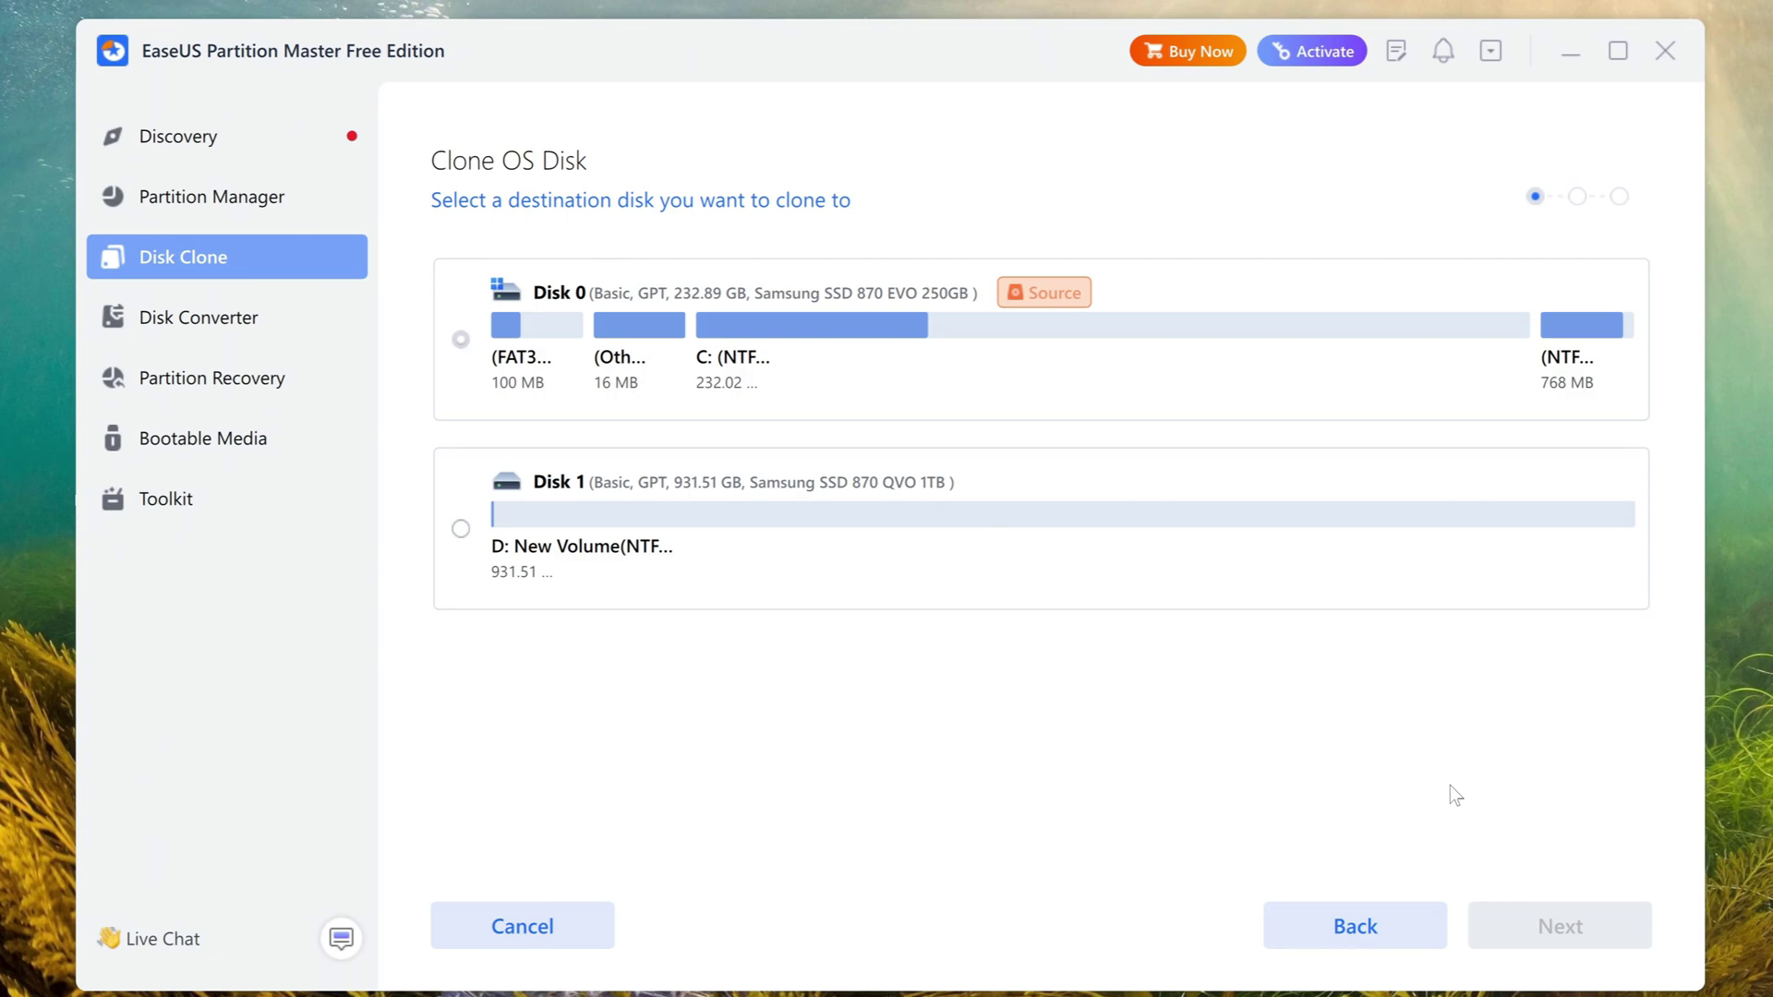
Paste the license code into the activation dialog to upgrade to Professional Edition.
left_click(1329, 61)
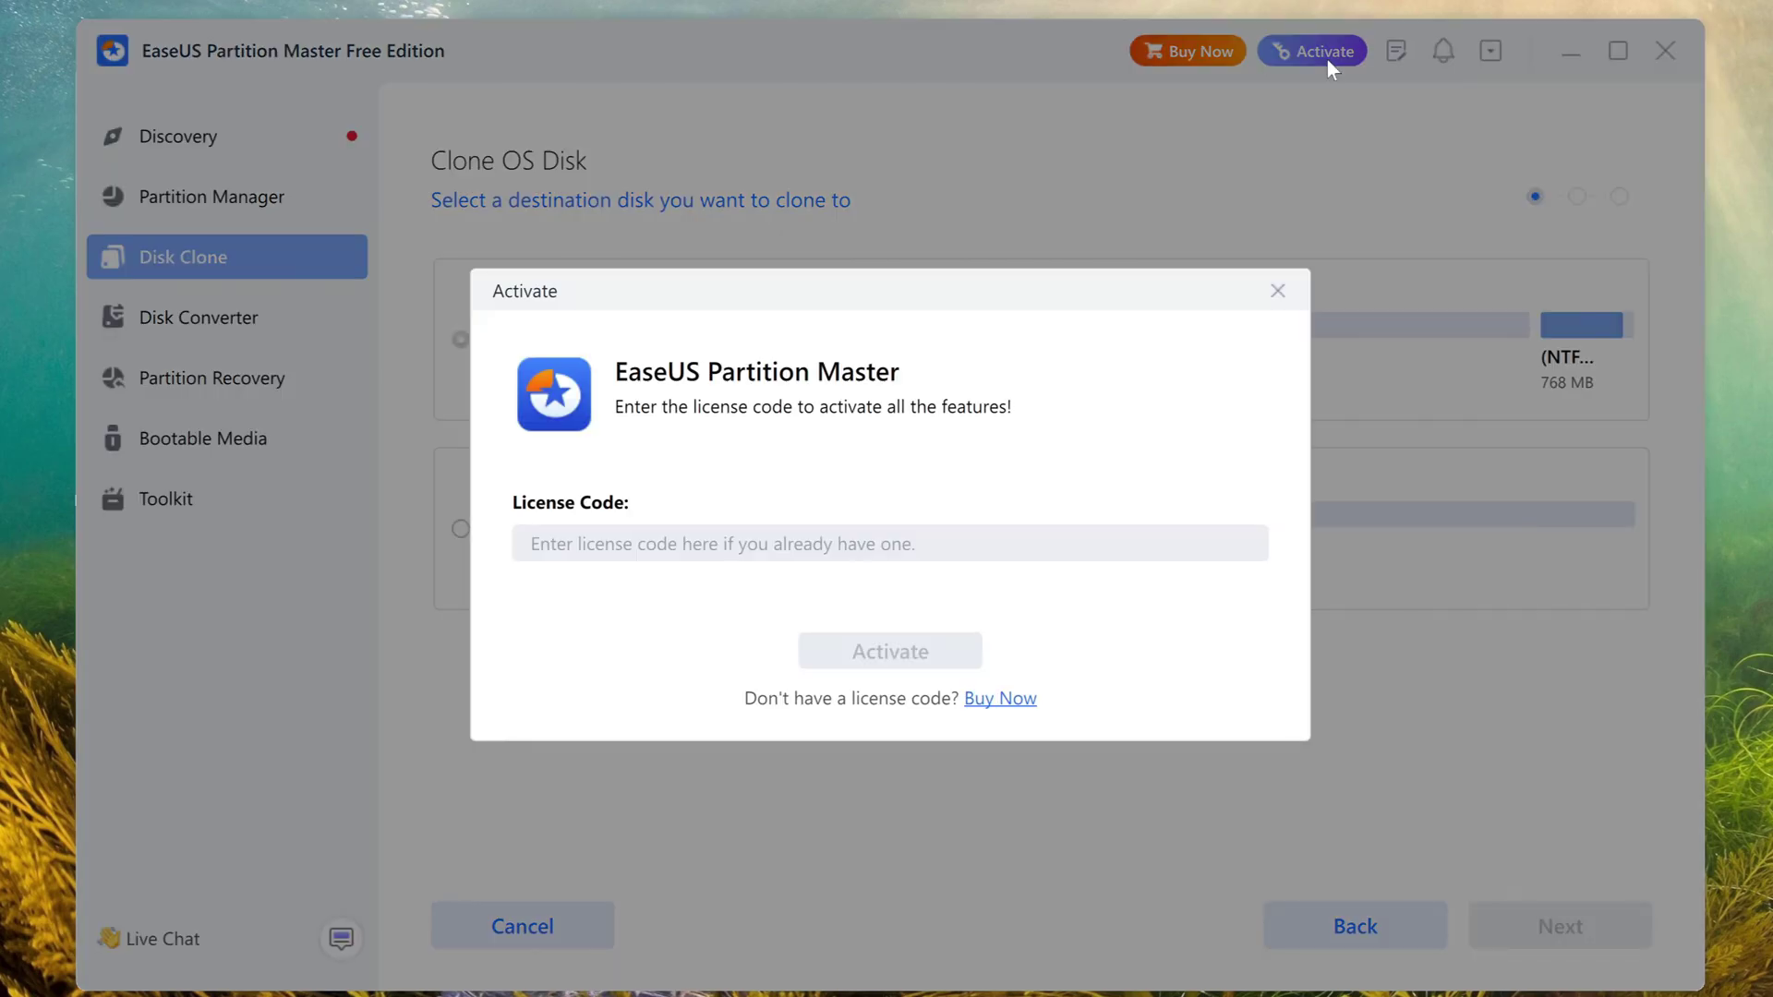
left_click(985, 552)
right_click(986, 552)
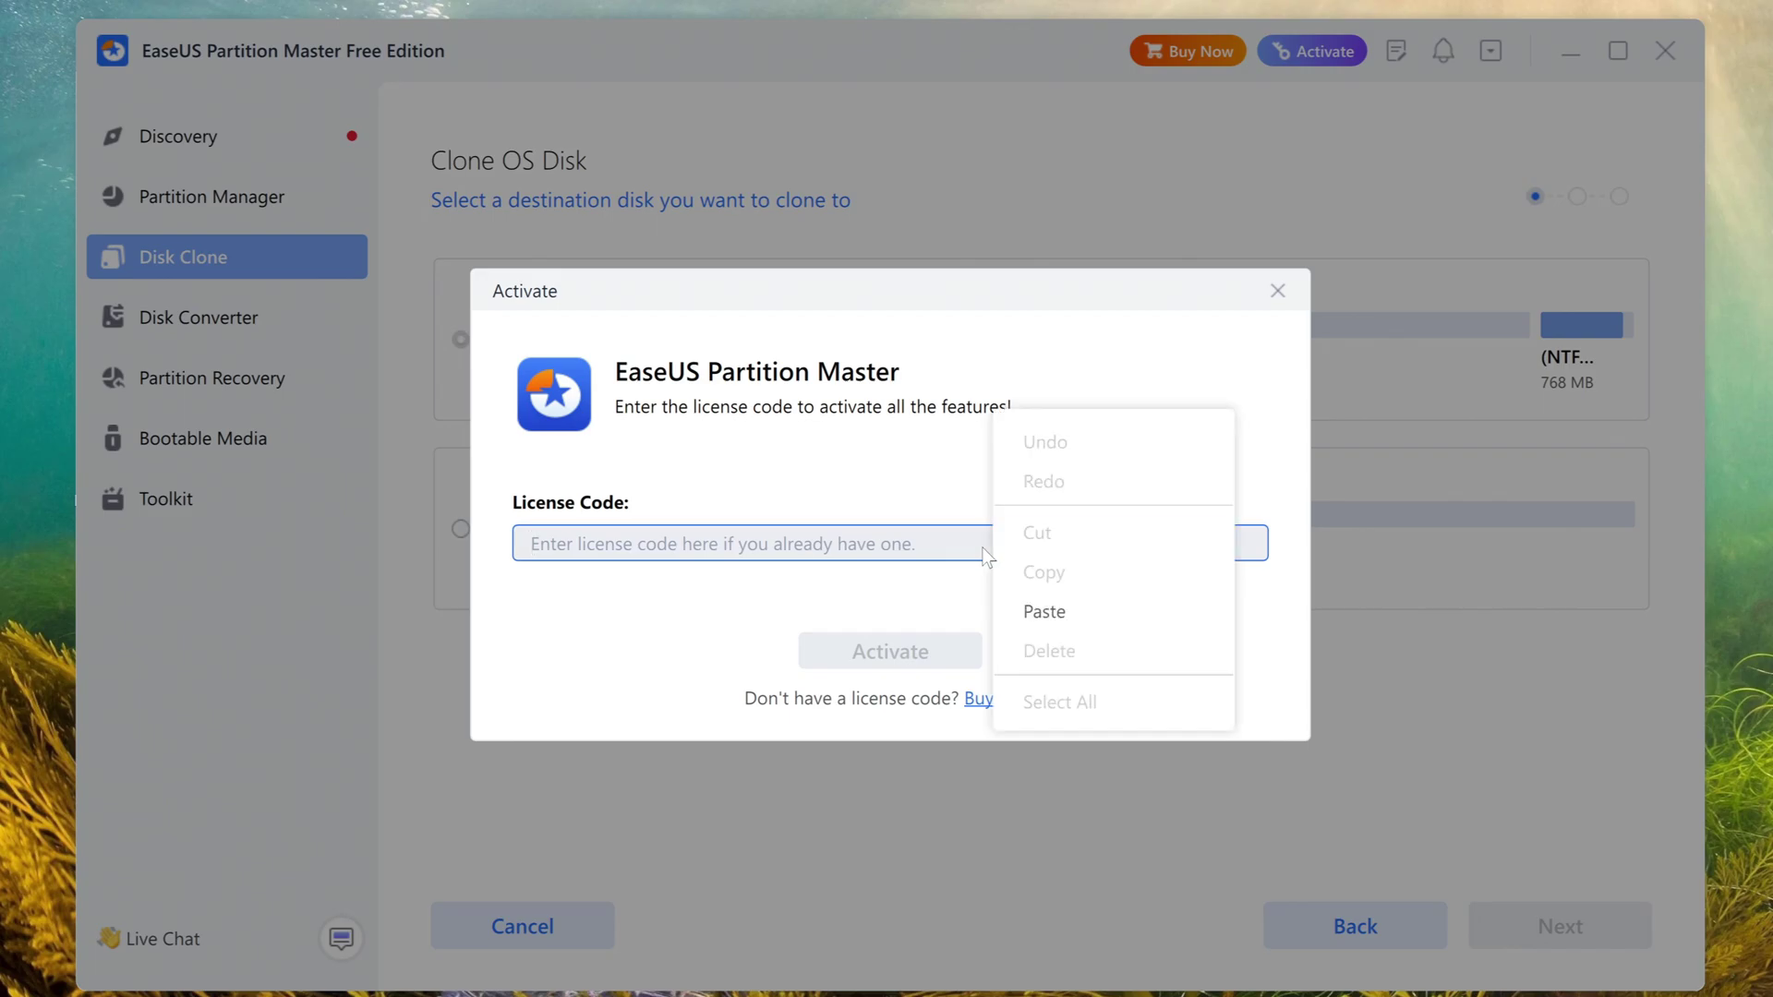
left_click(1044, 612)
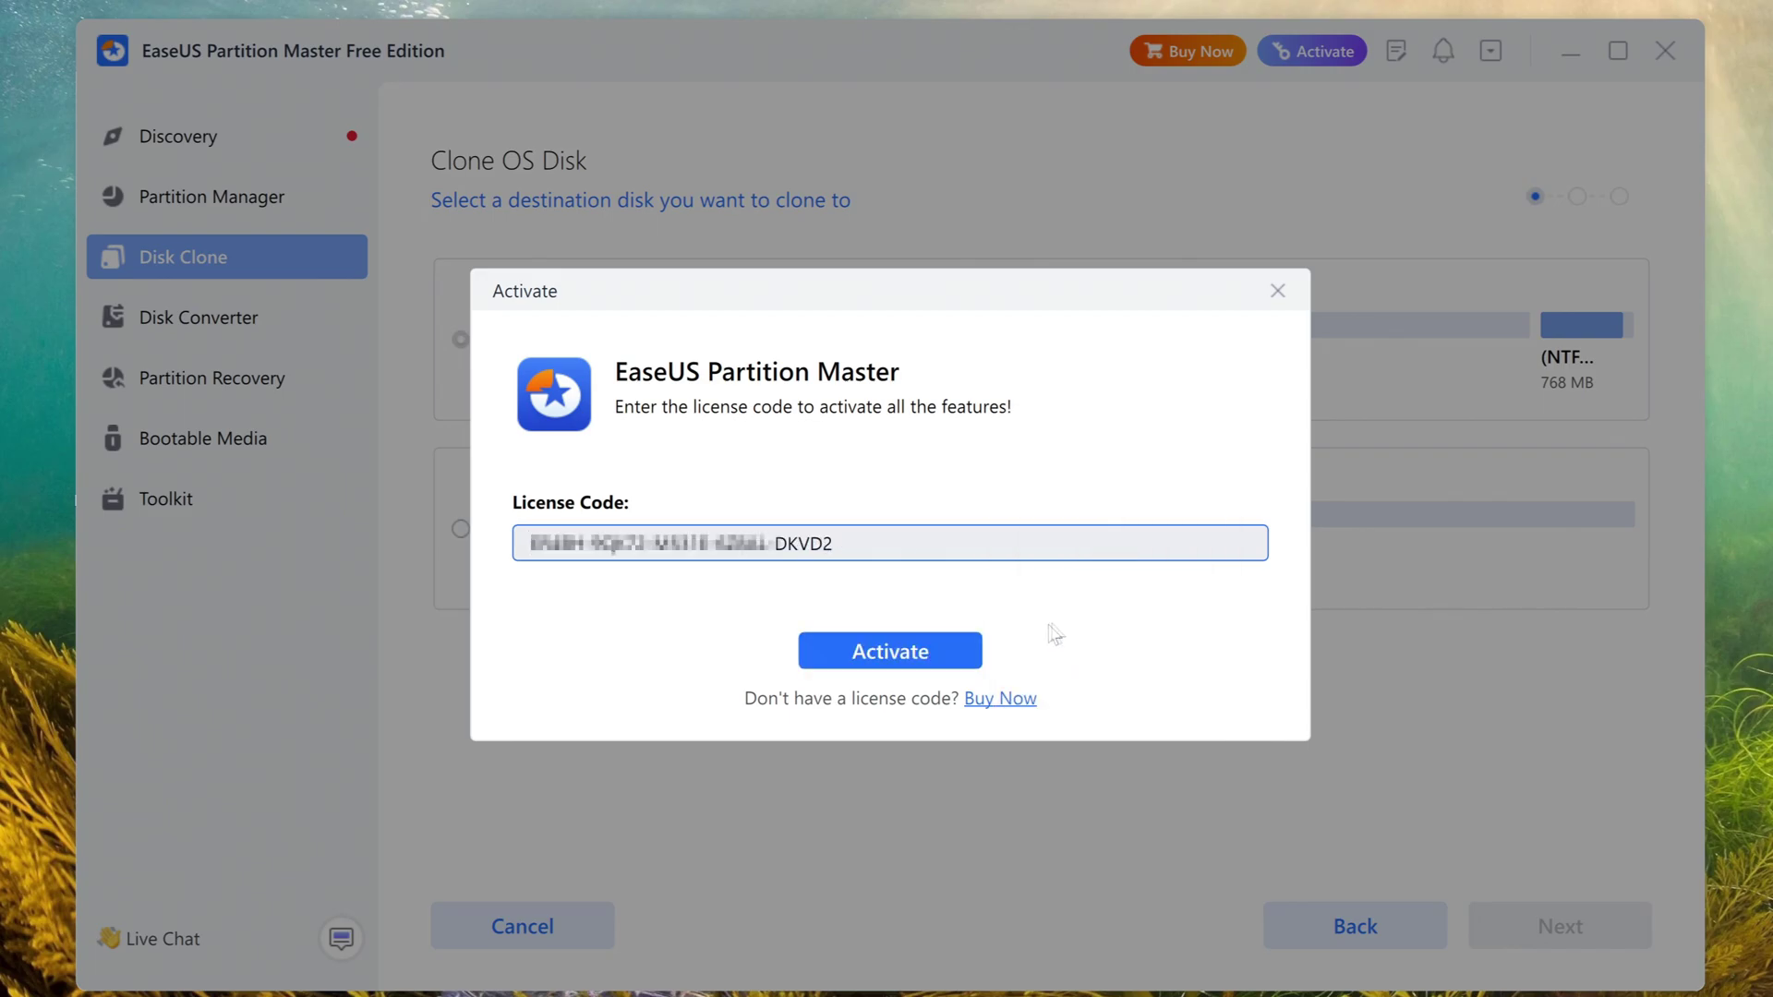
left_click(964, 663)
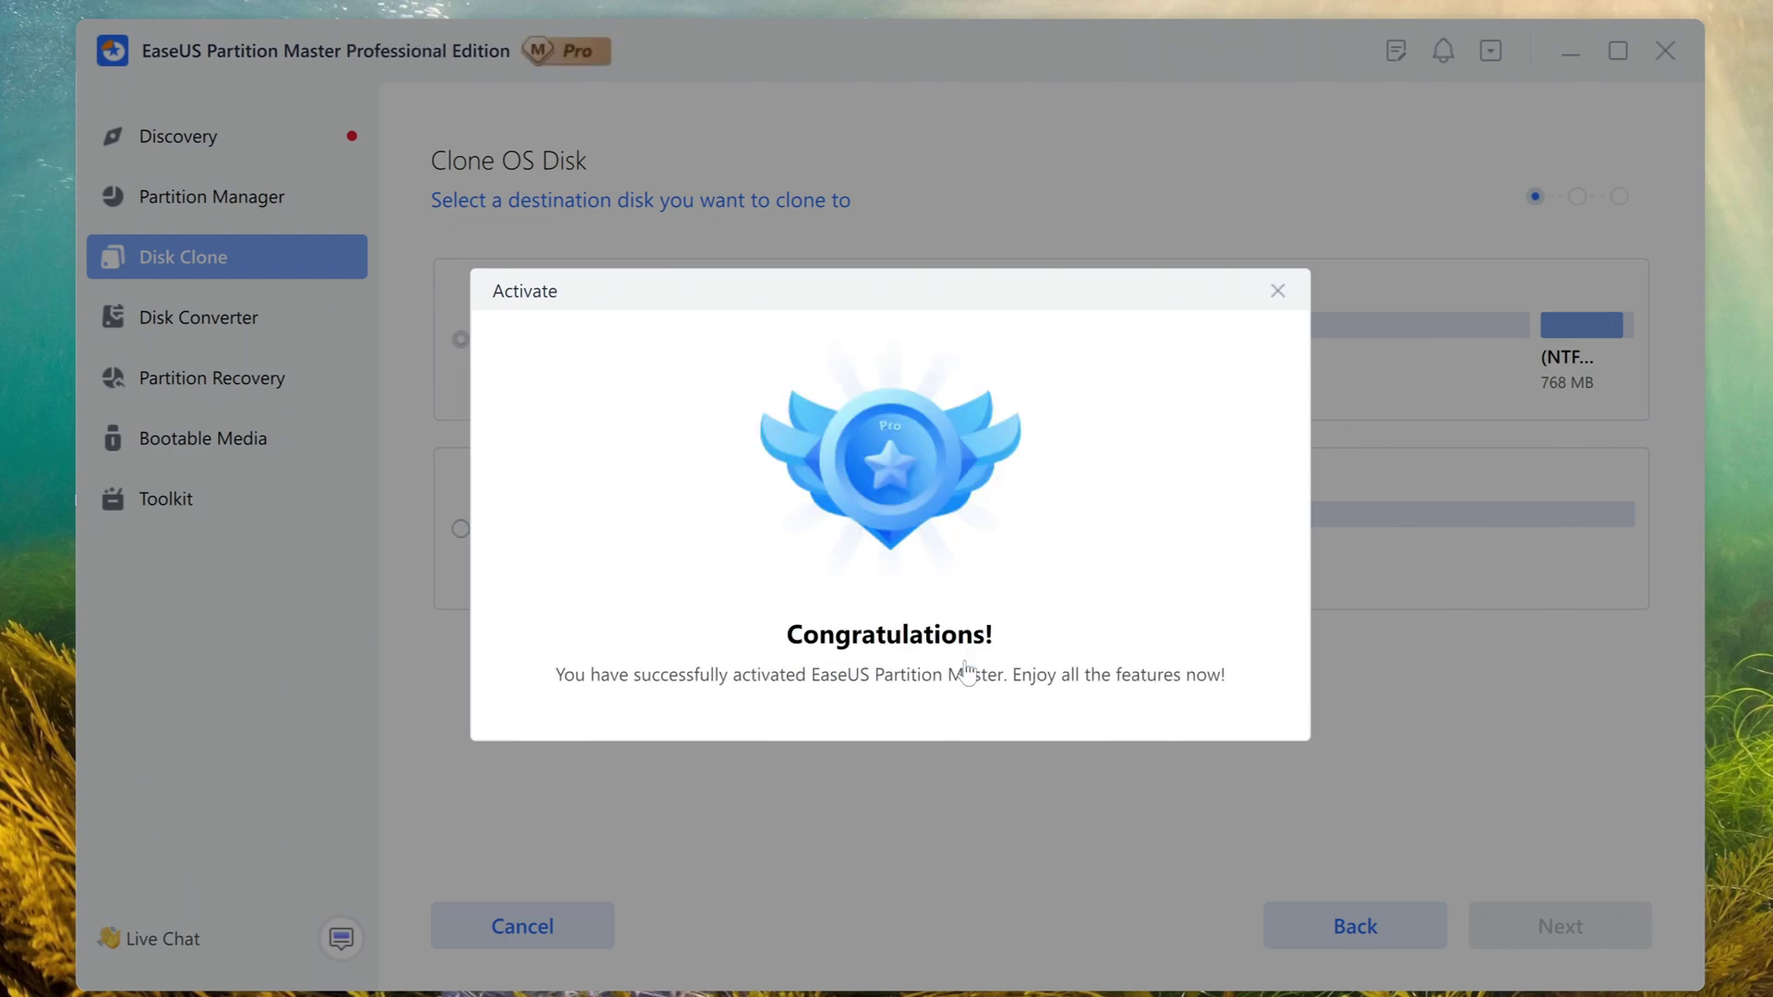
left_click(1279, 292)
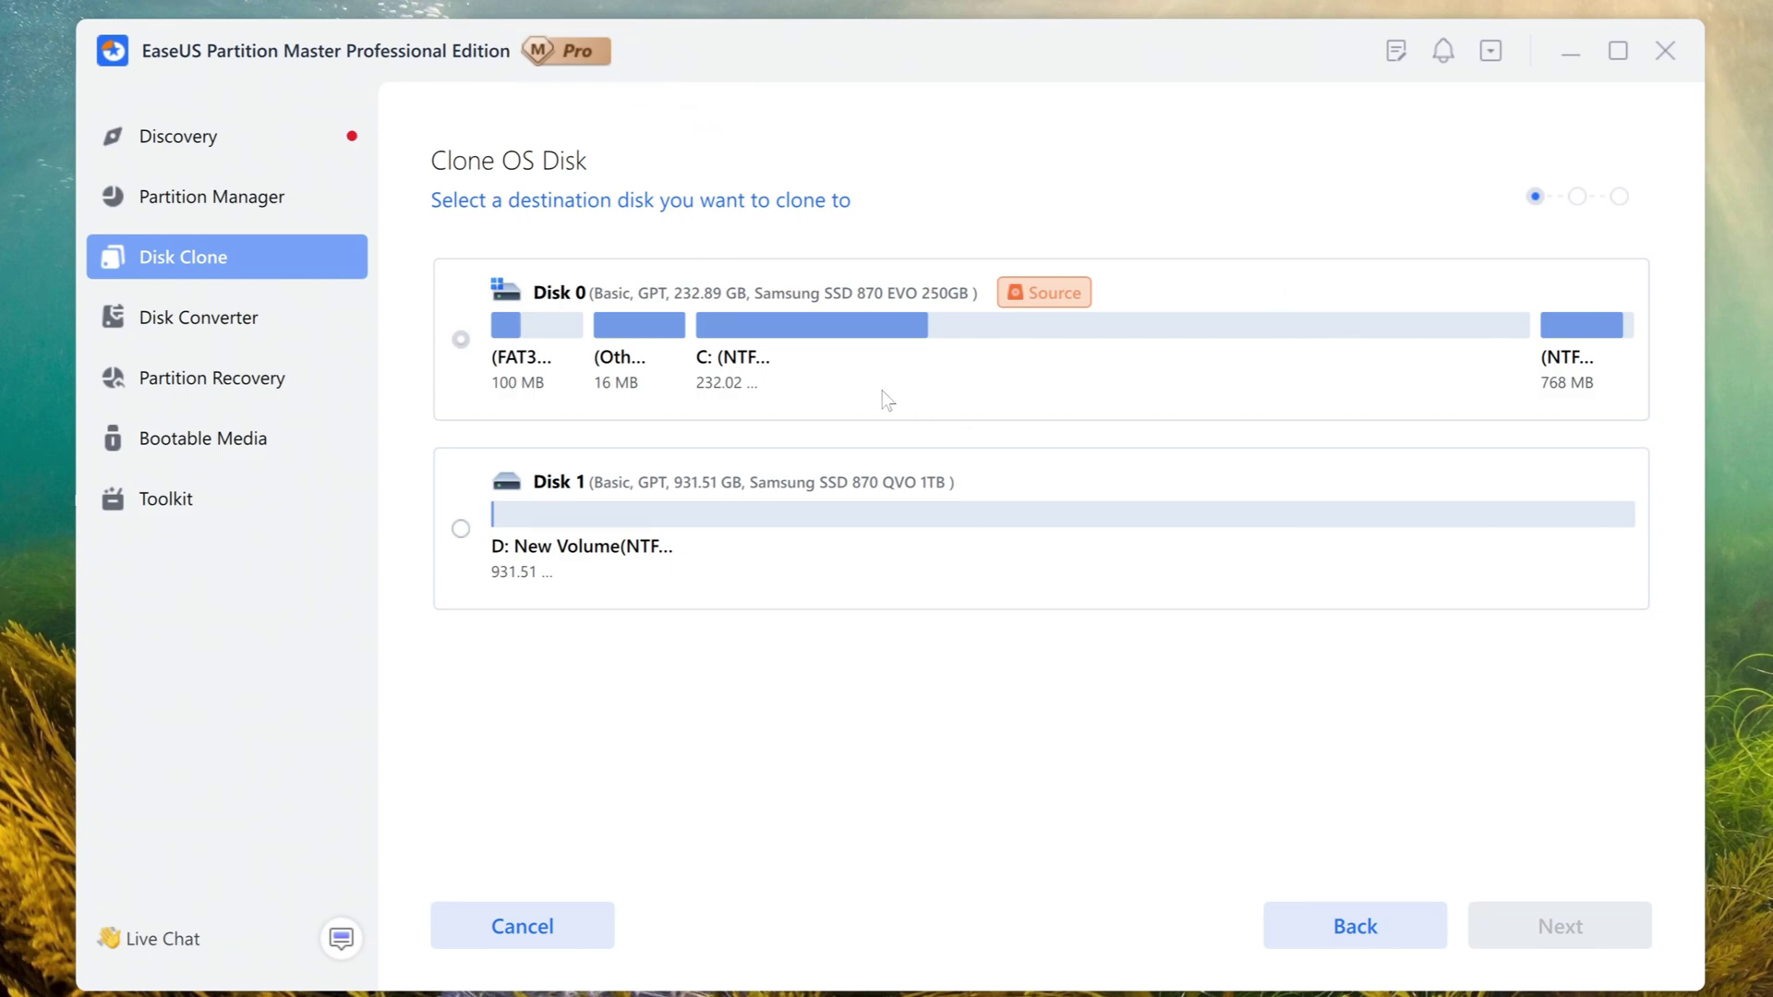
Pick Disk 1 (Samsung SSD 870 QVO 1TB) as clone destination and accept the wipe warning.
left_click(461, 530)
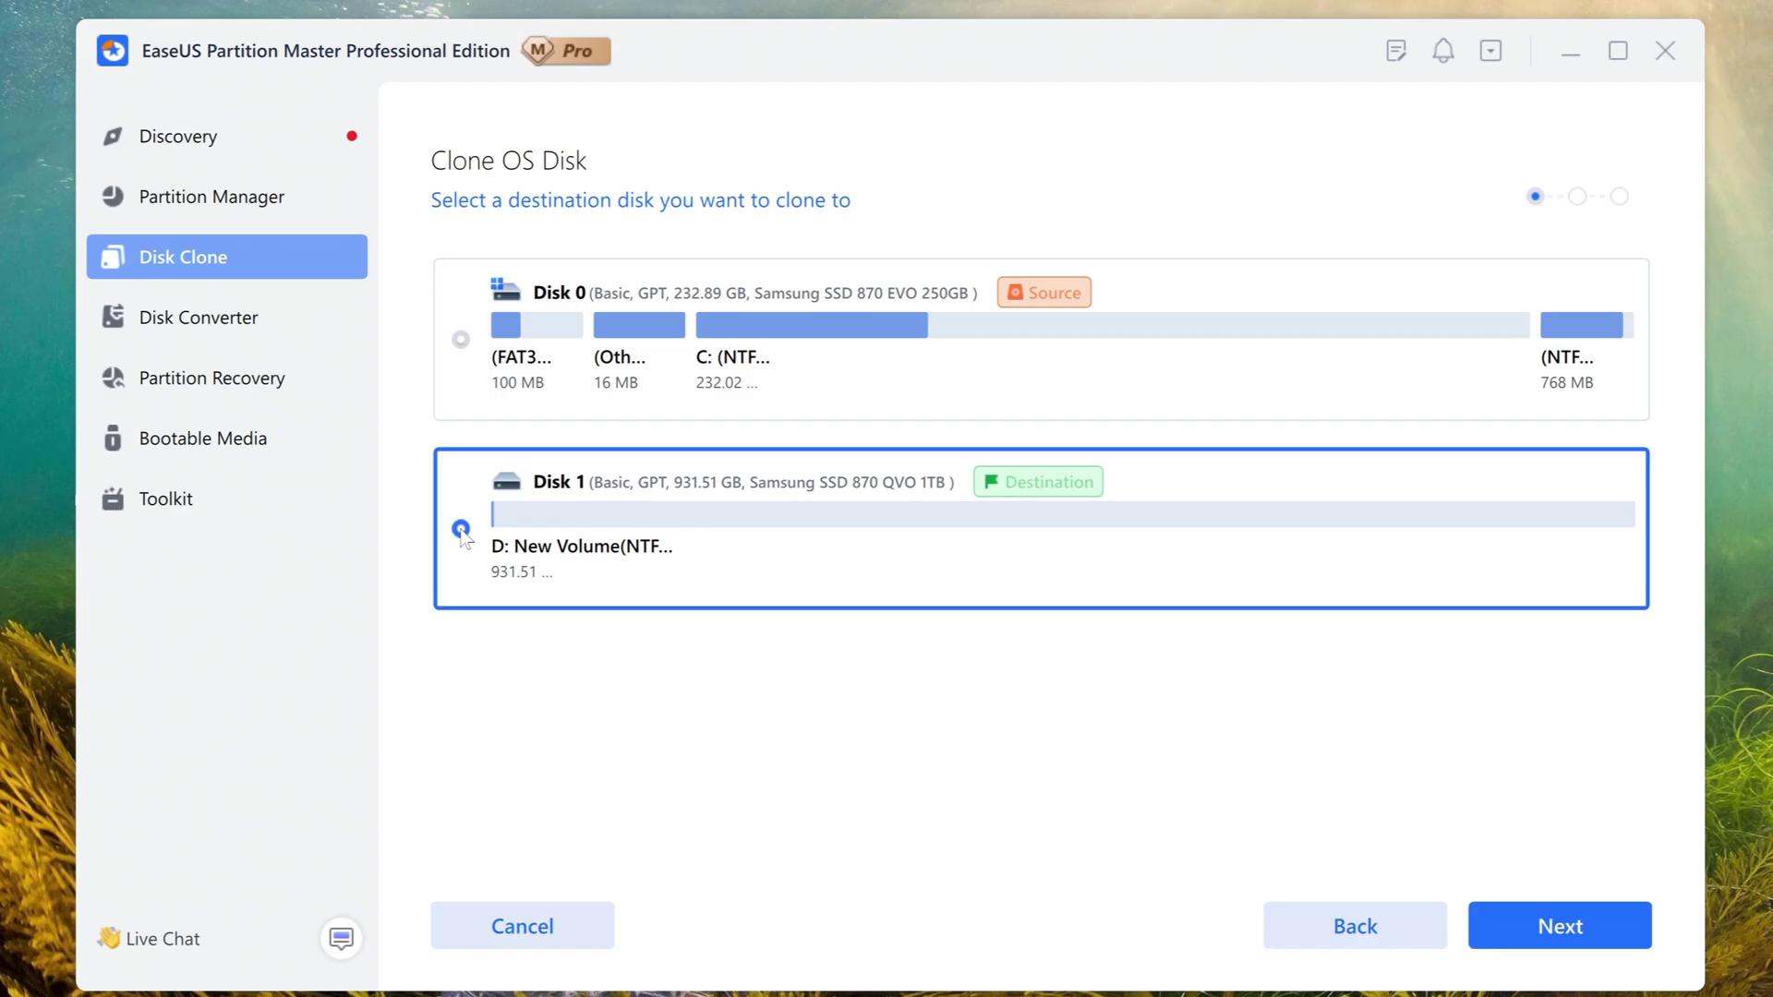
left_click(1496, 937)
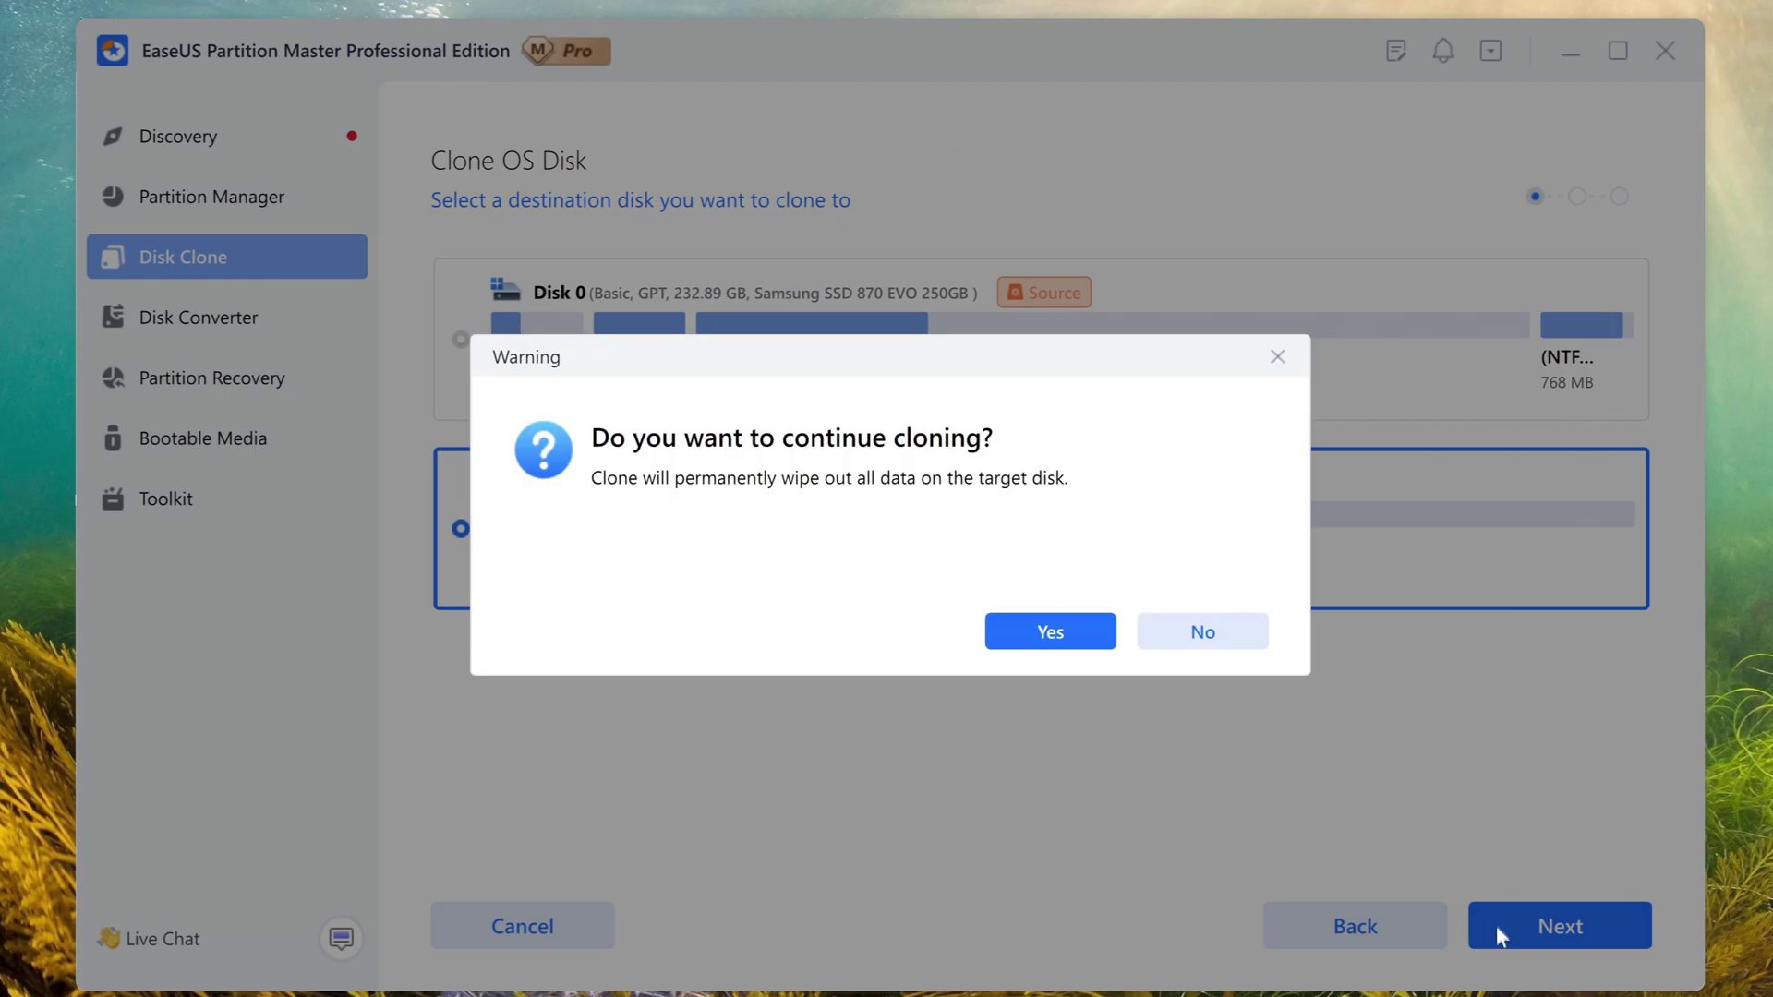
left_click(1094, 644)
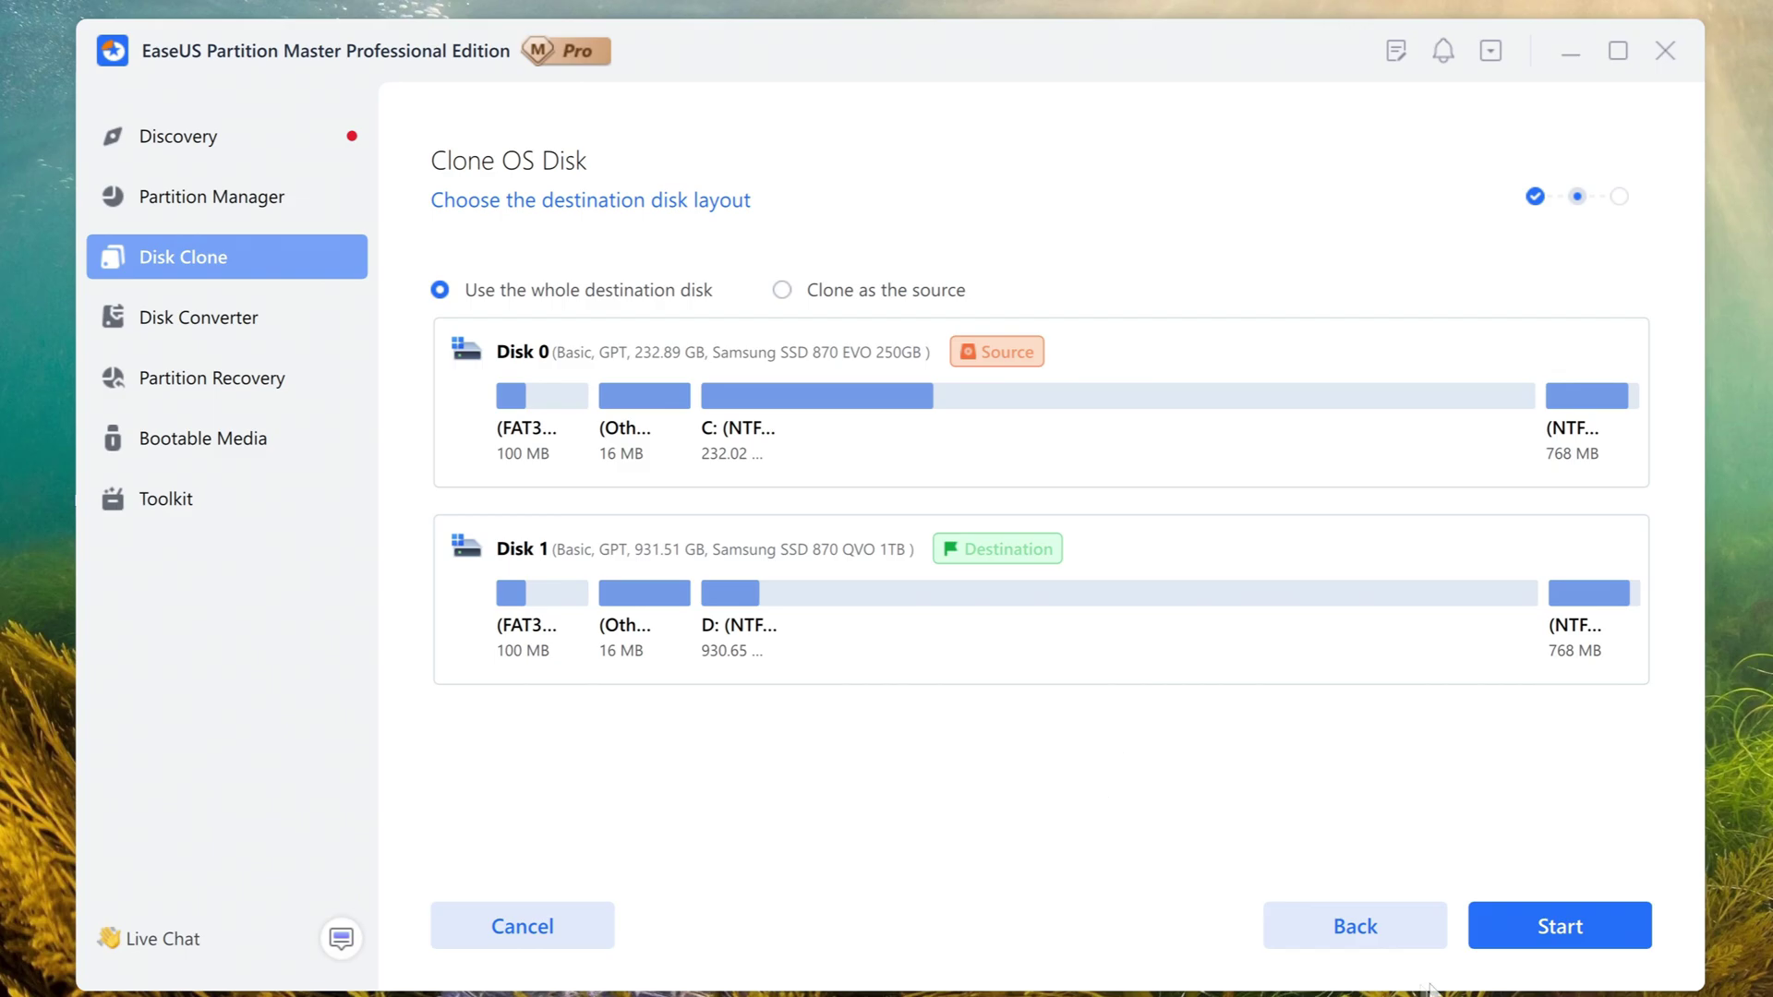
Run the Disk 0 to Disk 1 clone (65.23 GB), keep boot order unchanged, and close the program.
left_click(1498, 940)
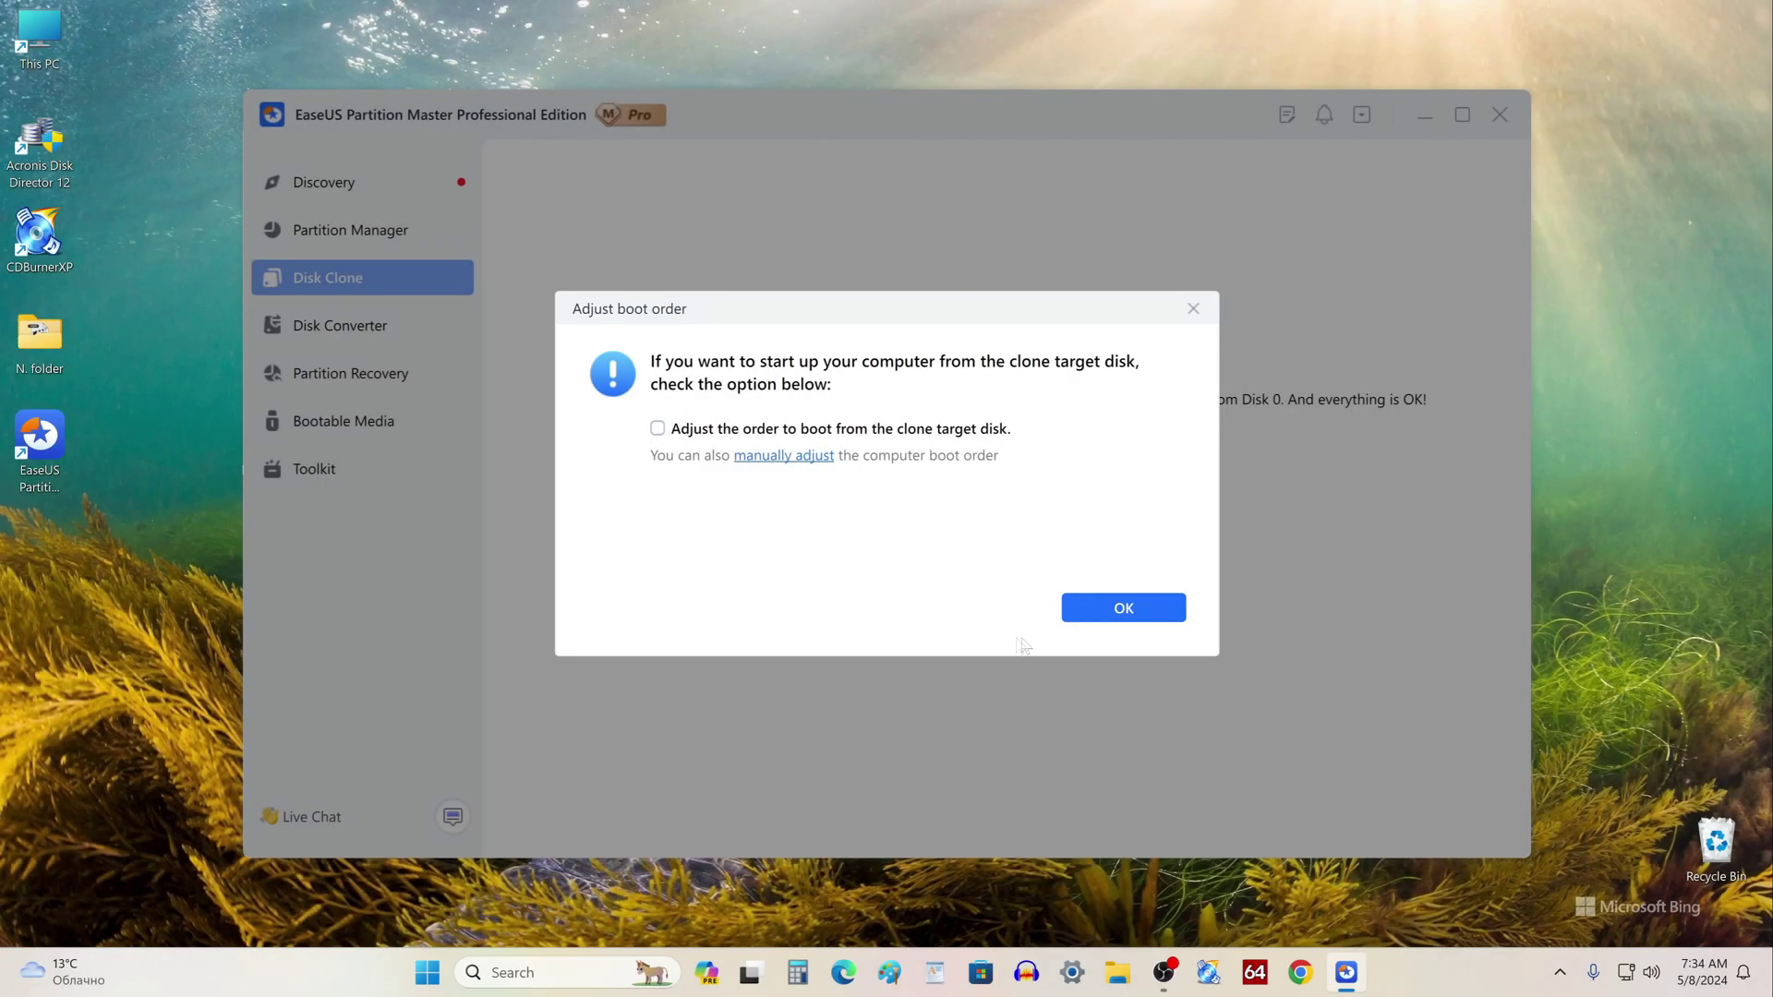
left_click(1073, 613)
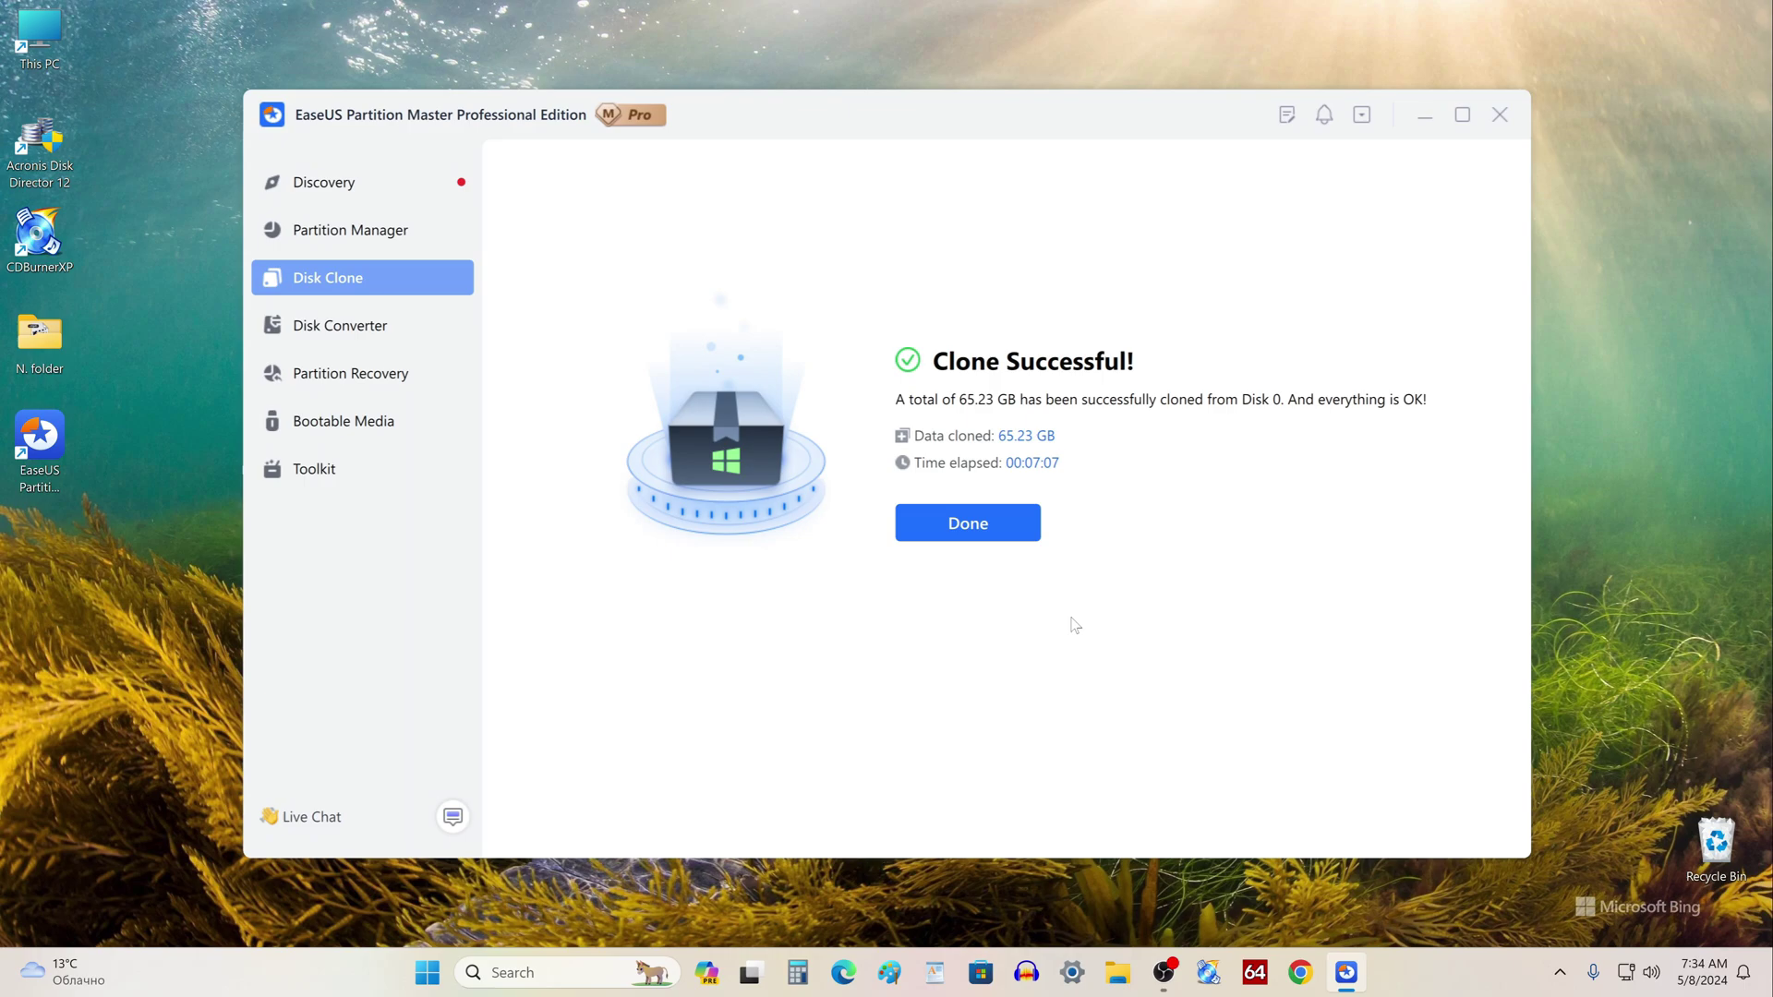
key("Return")
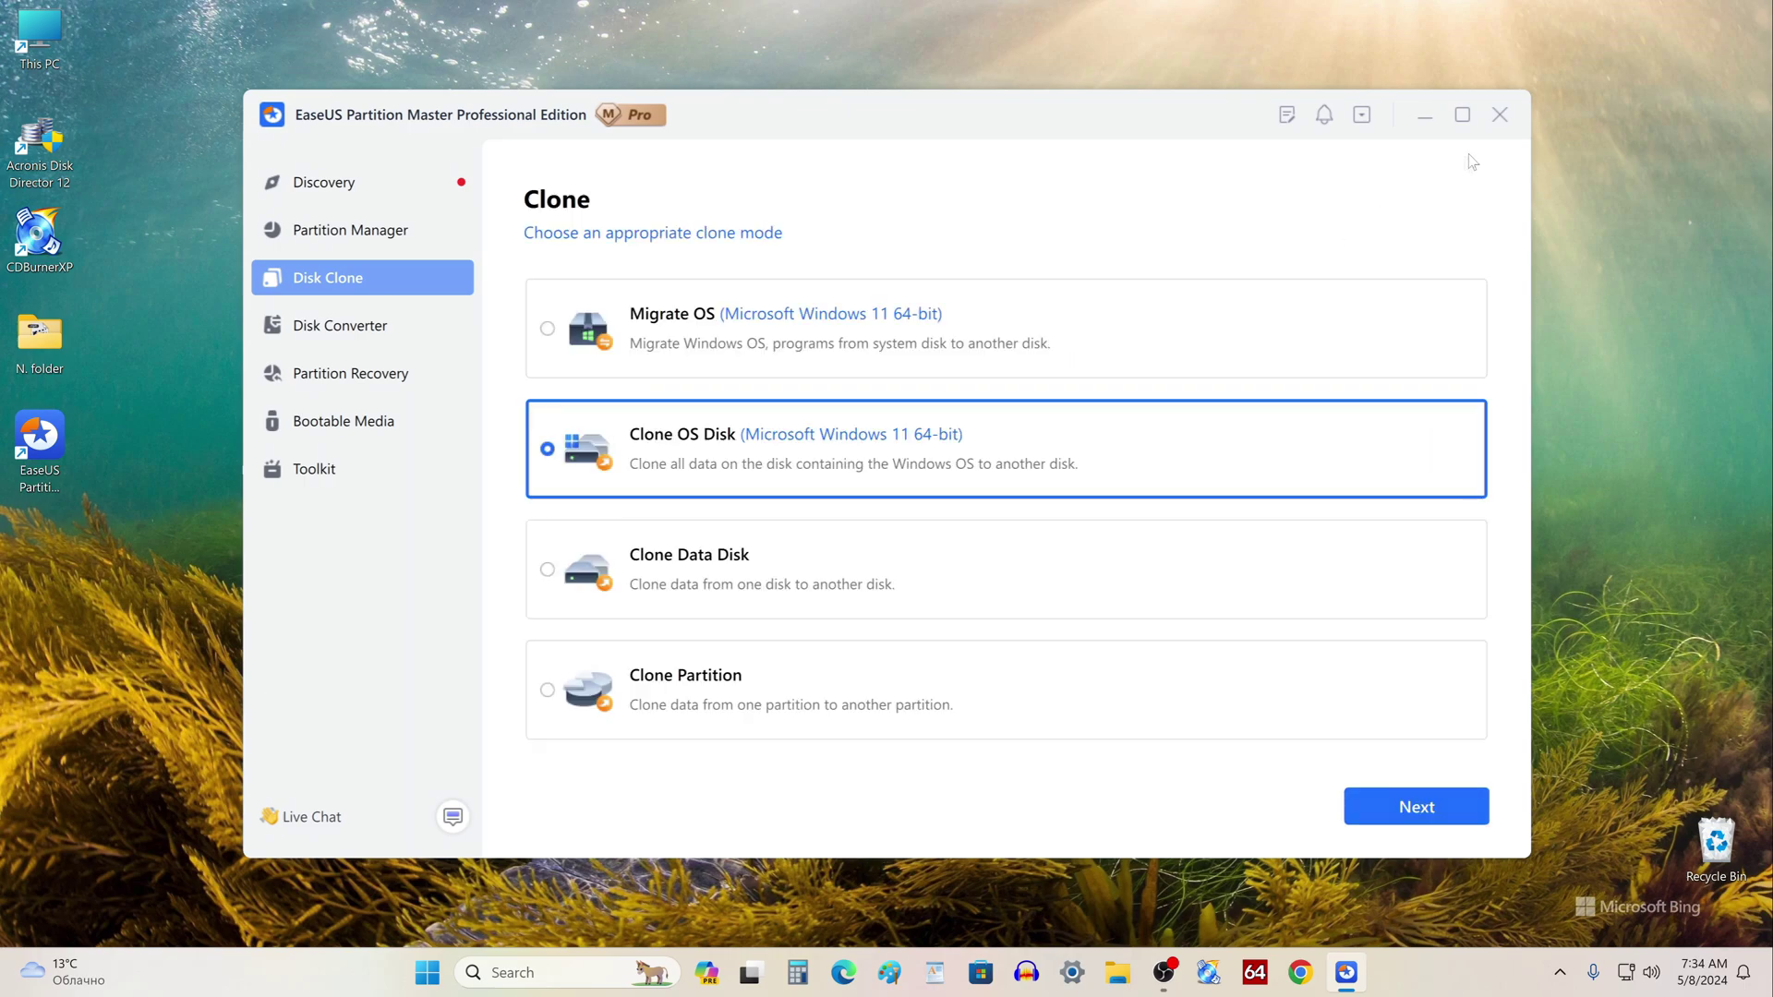
left_click(1499, 115)
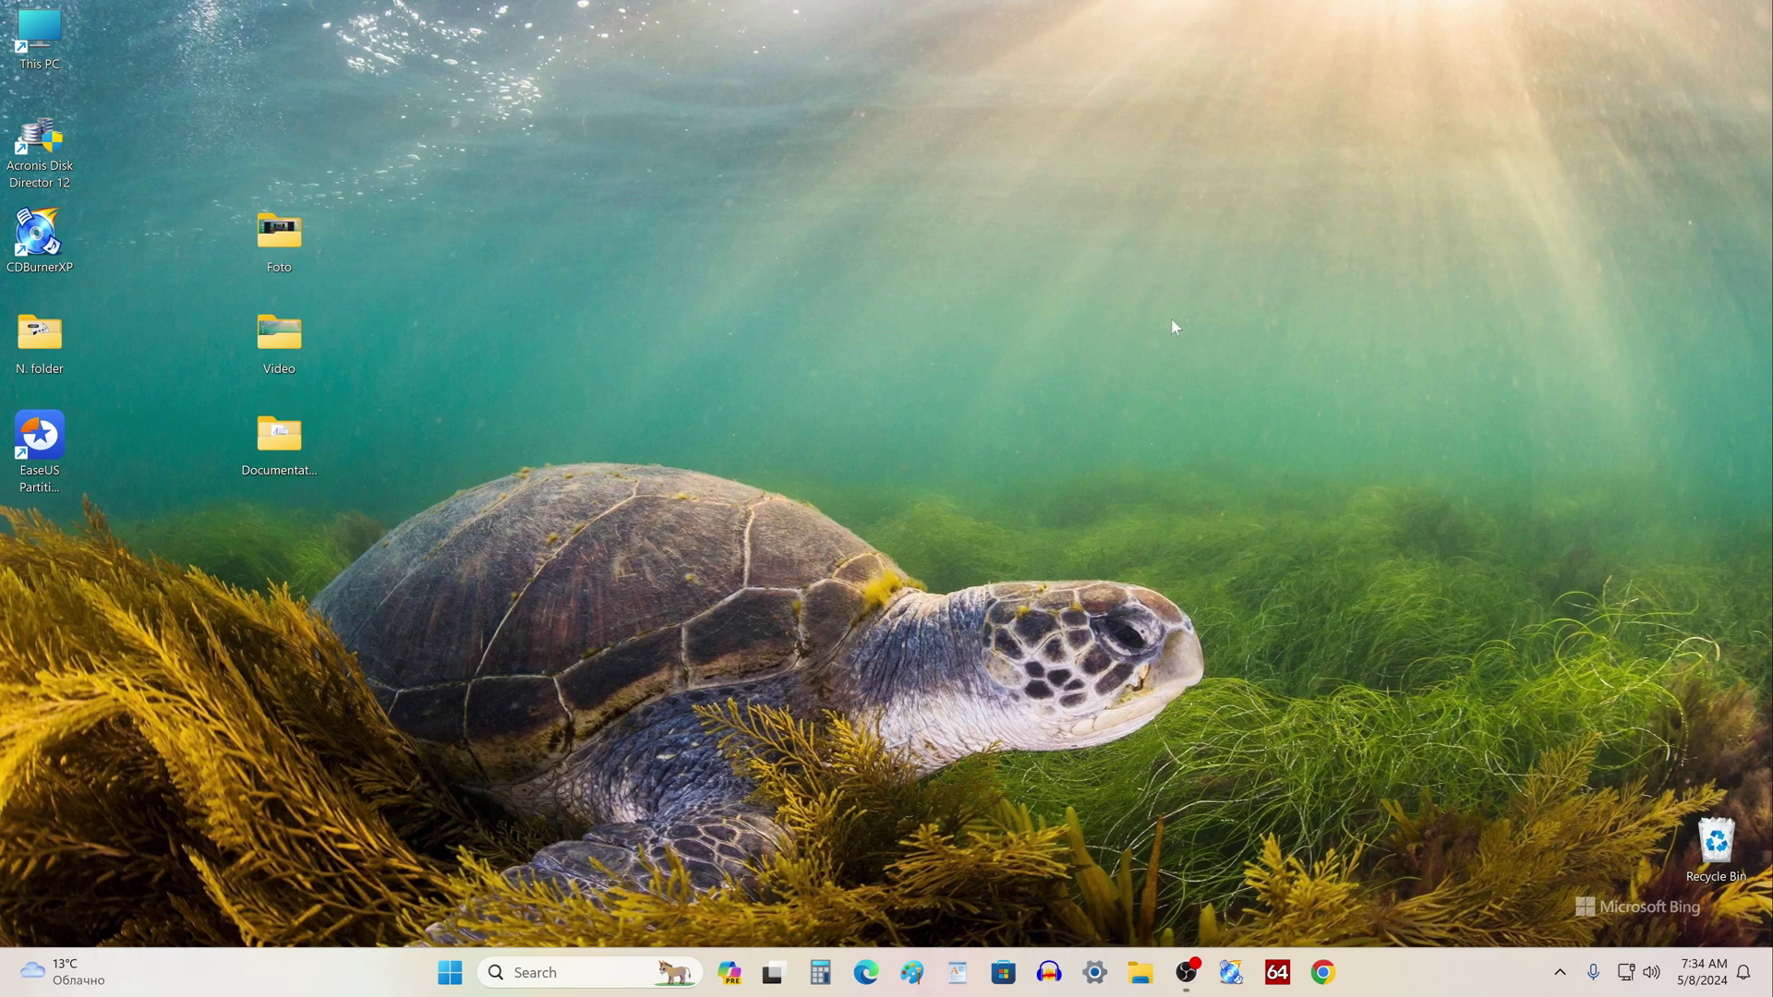
Restart Windows from the Start button's power menu and sign back in with the PIN.
right_click(447, 965)
mouse_move(517, 884)
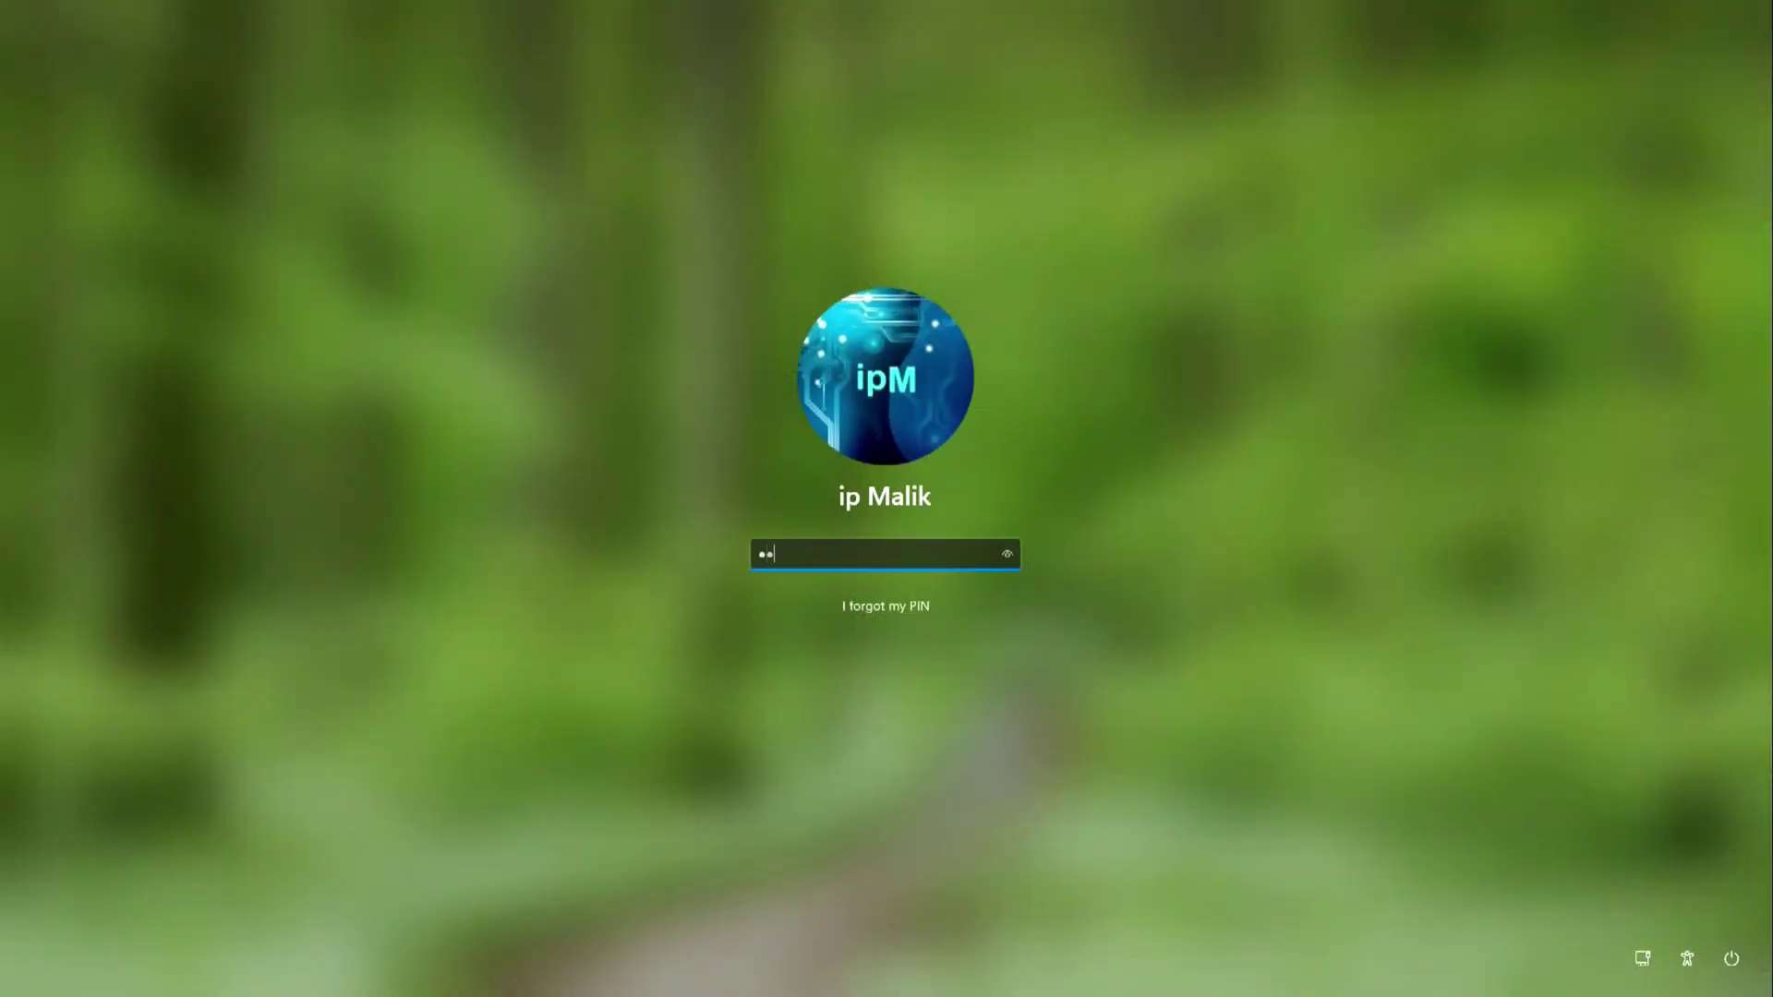
type("1")
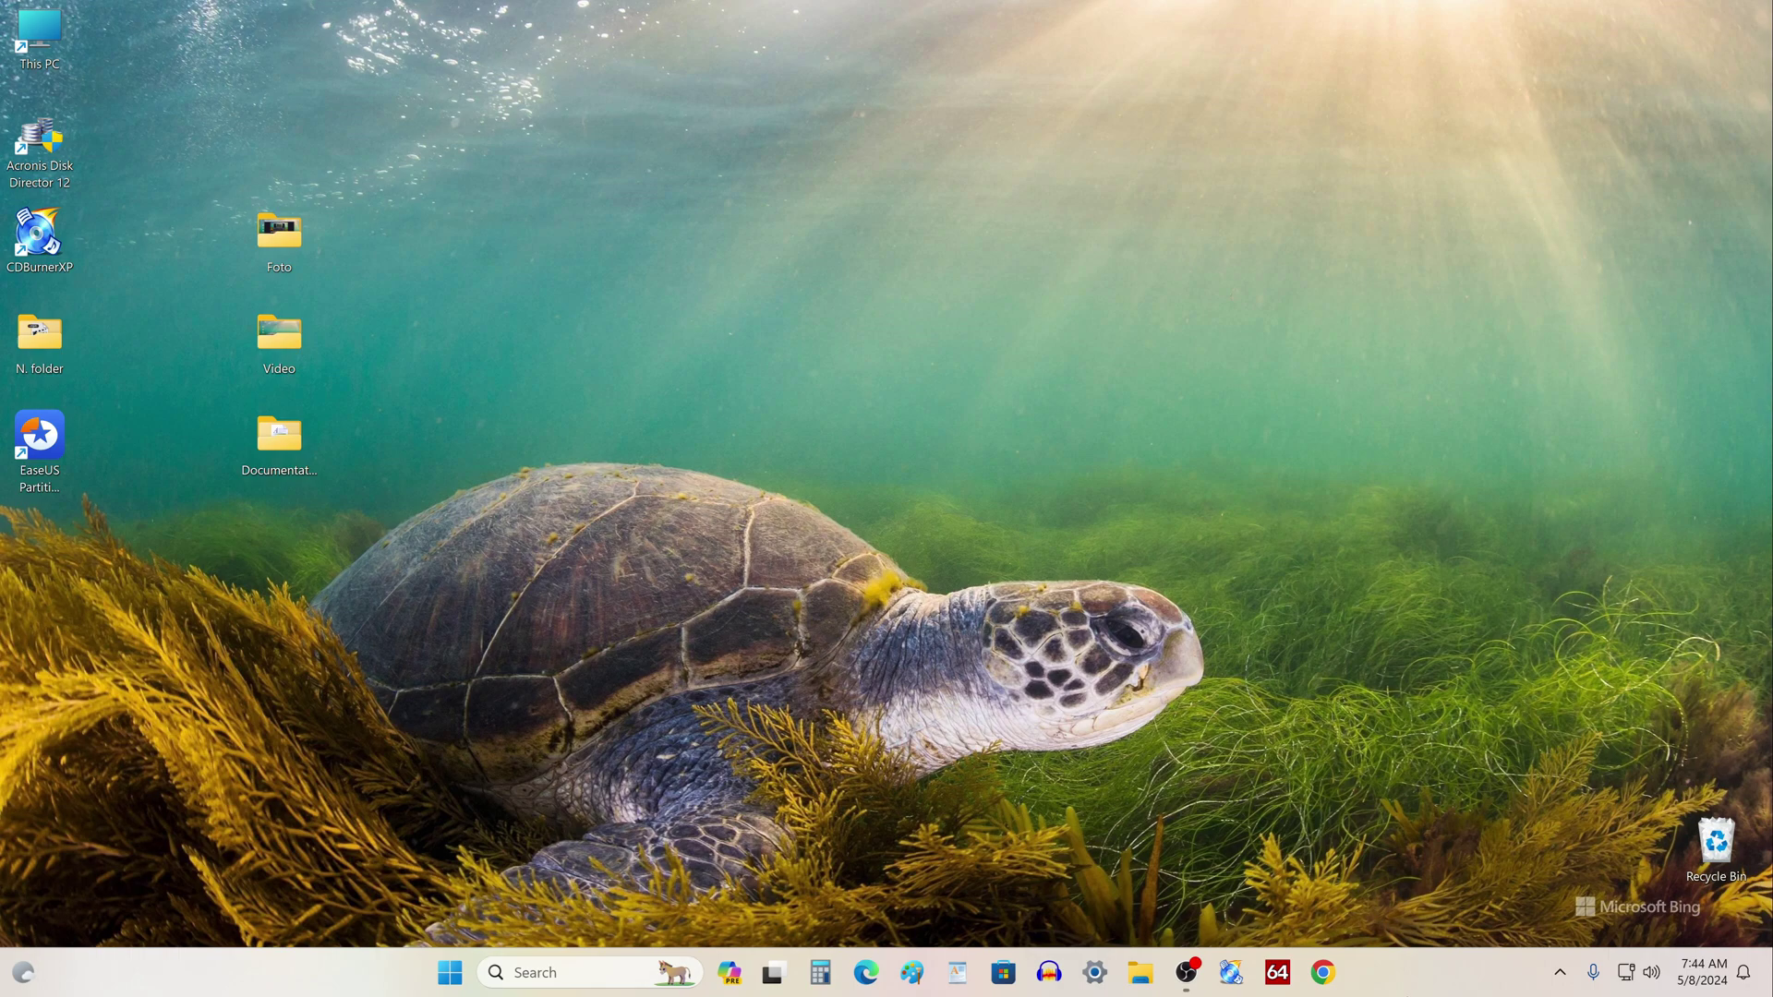
left_click_drag(352, 214, 180, 525)
left_click(175, 392)
left_click_drag(67, 406, 89, 610)
left_click(1143, 974)
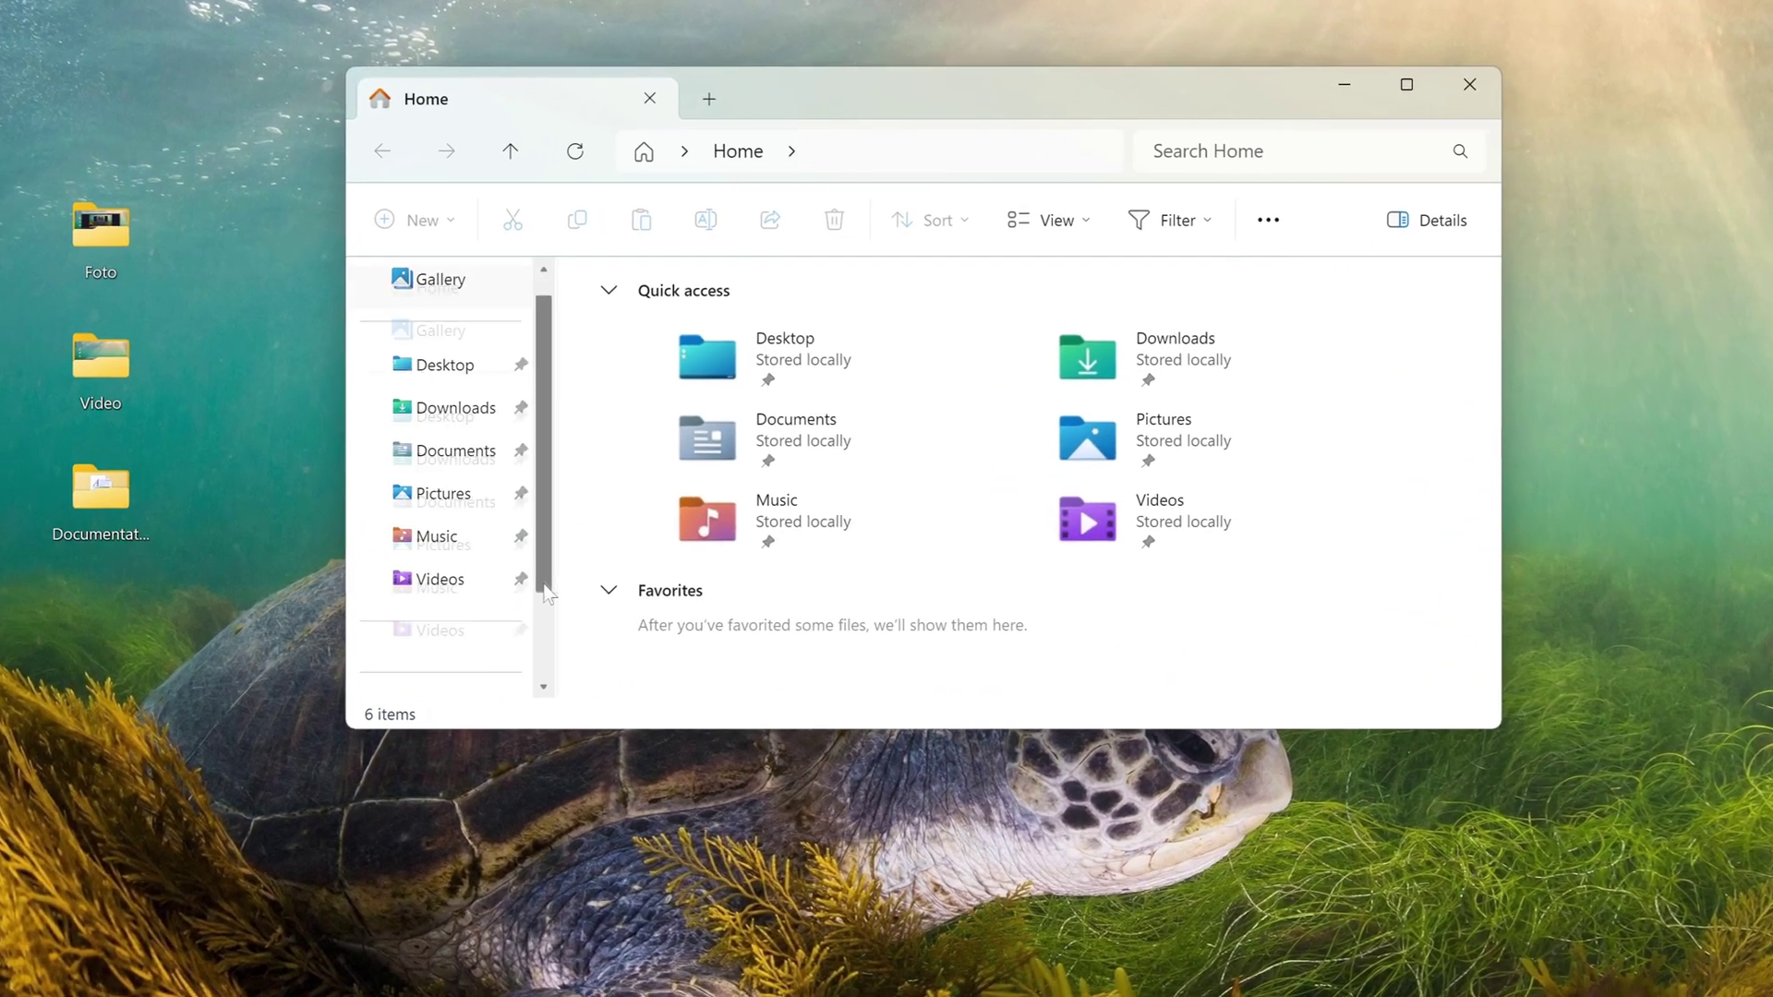
scroll(545, 591, "down", 3)
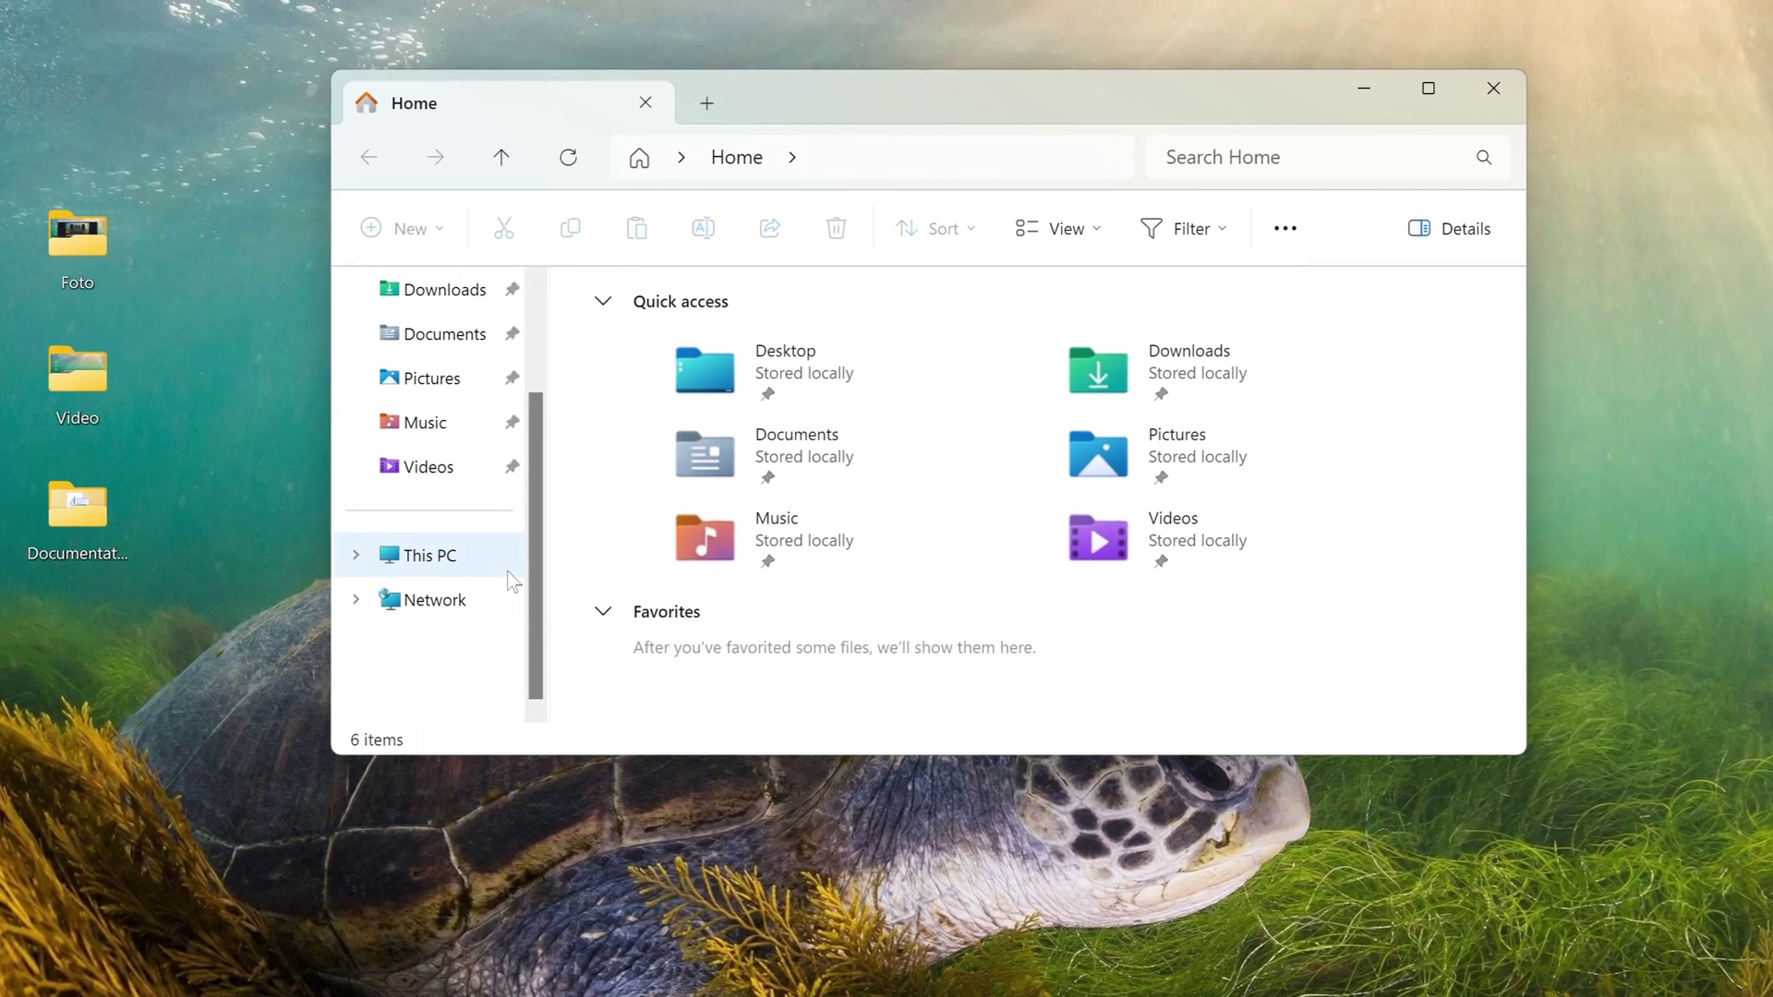
left_click(509, 572)
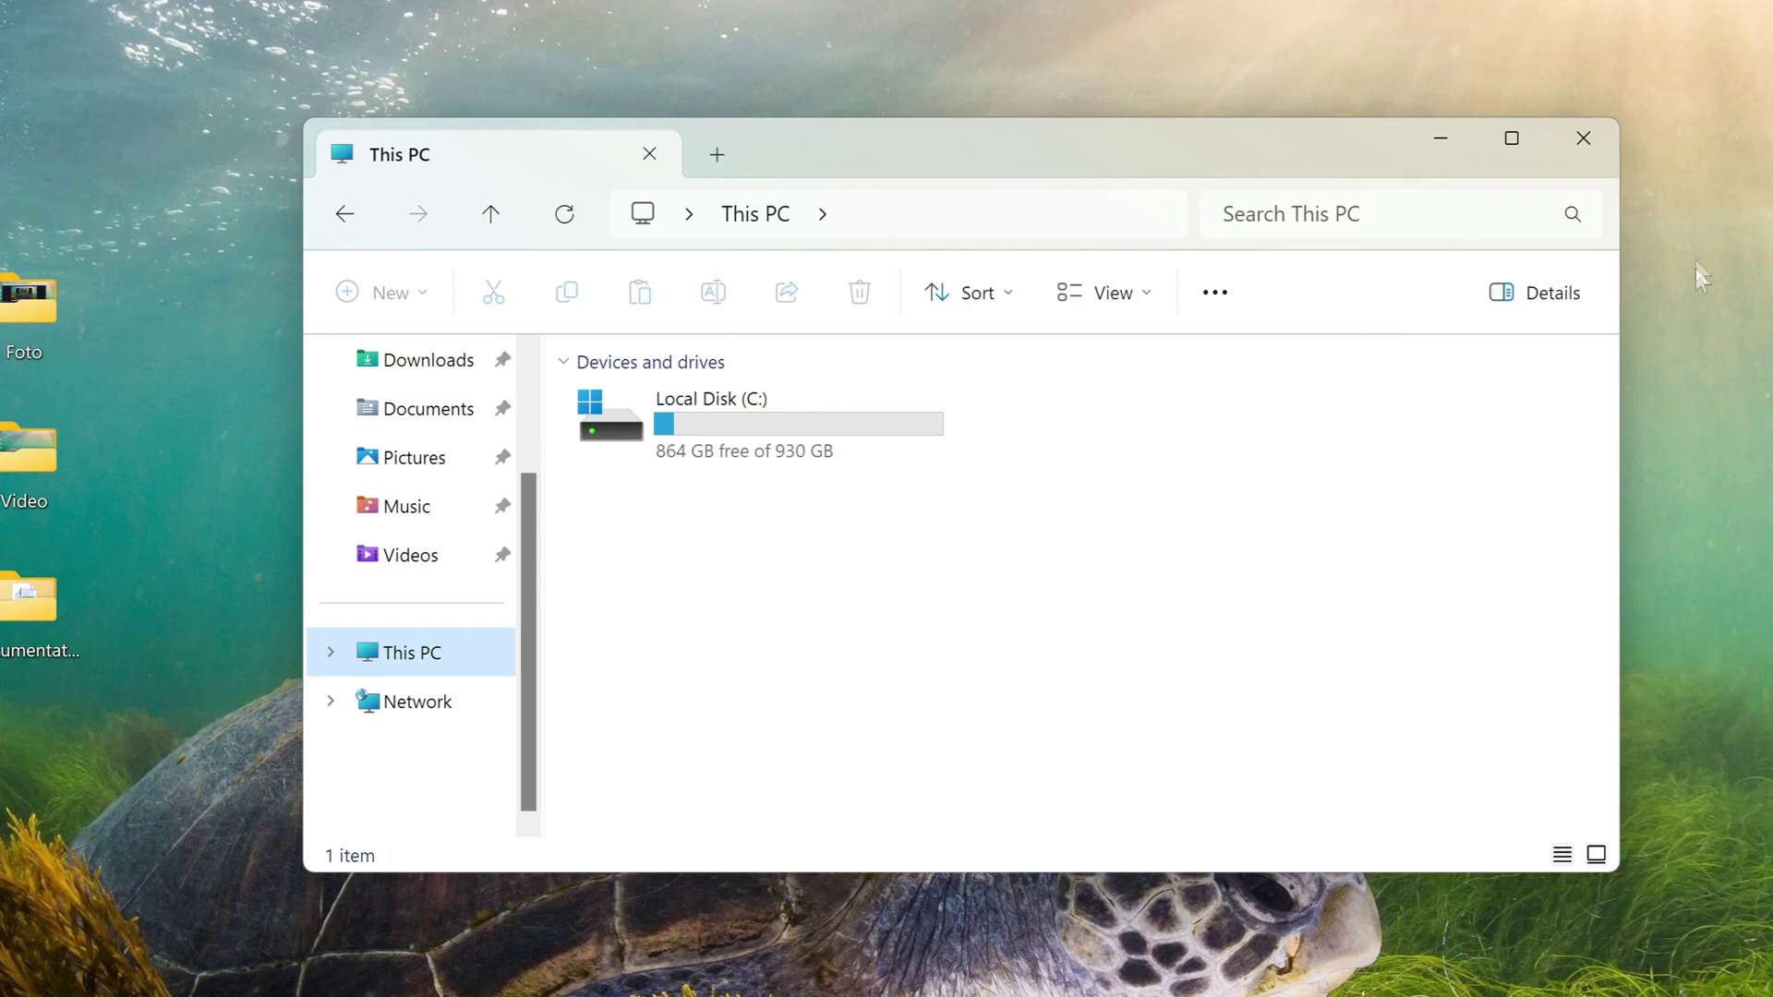
left_click(1576, 152)
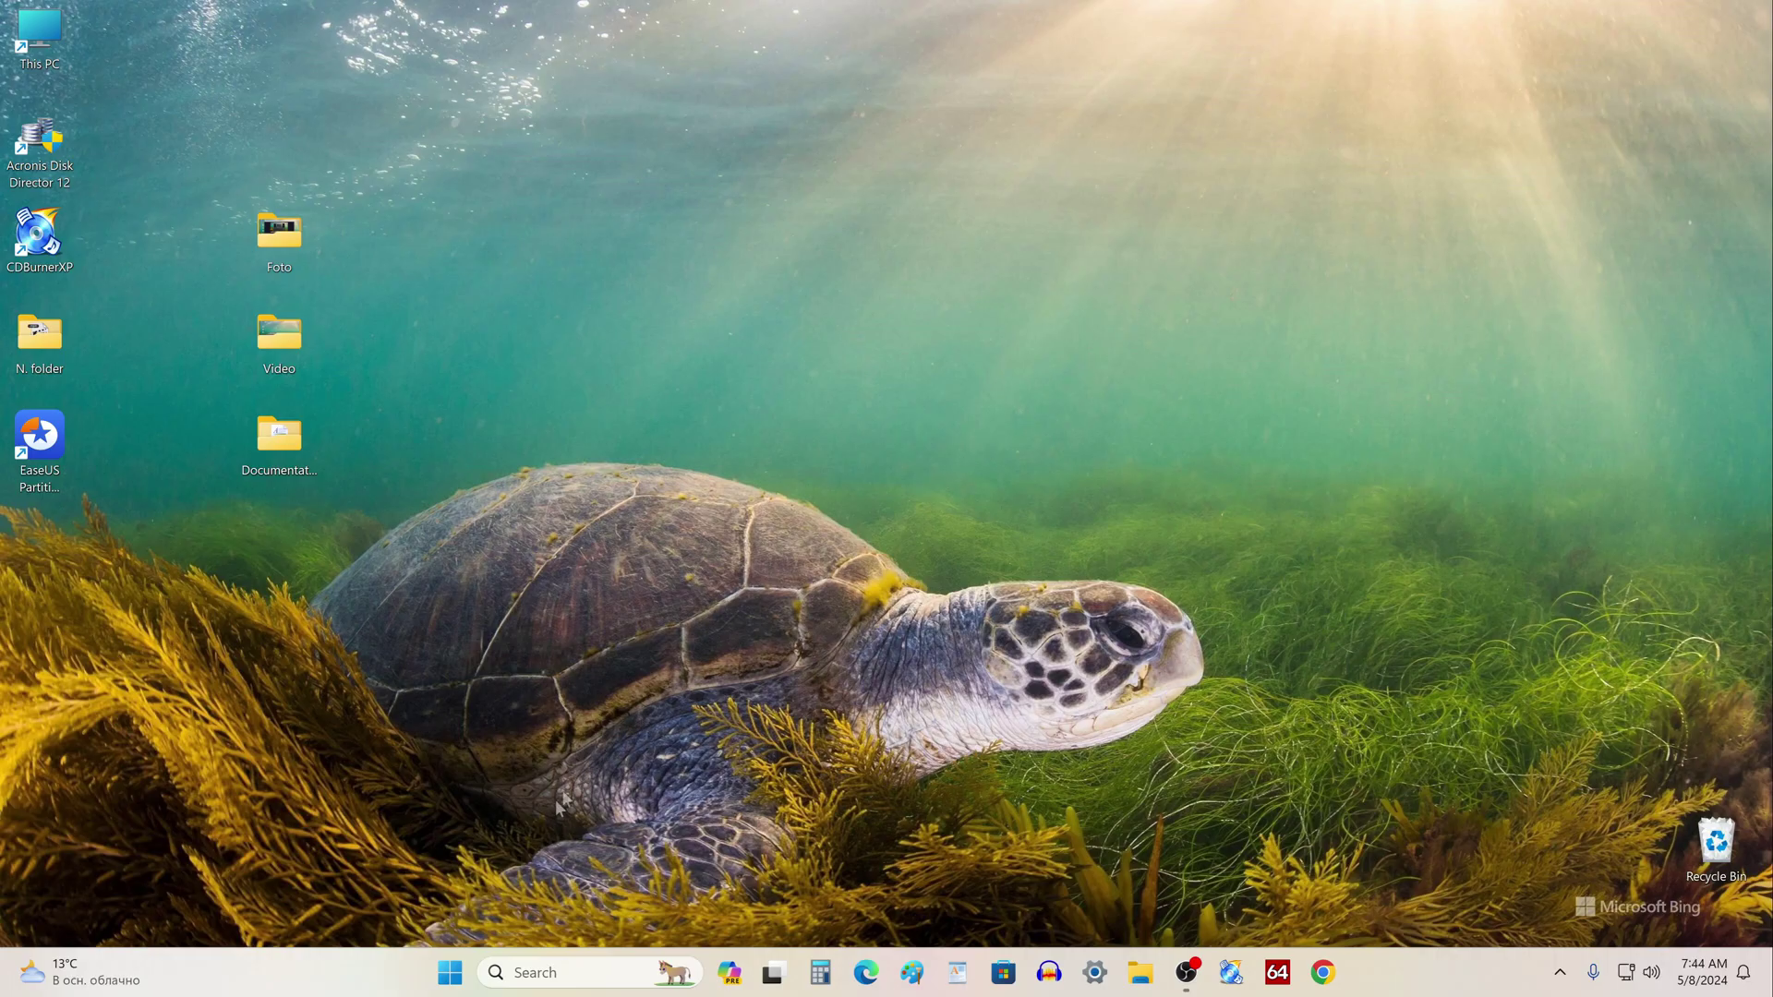
left_click(449, 972)
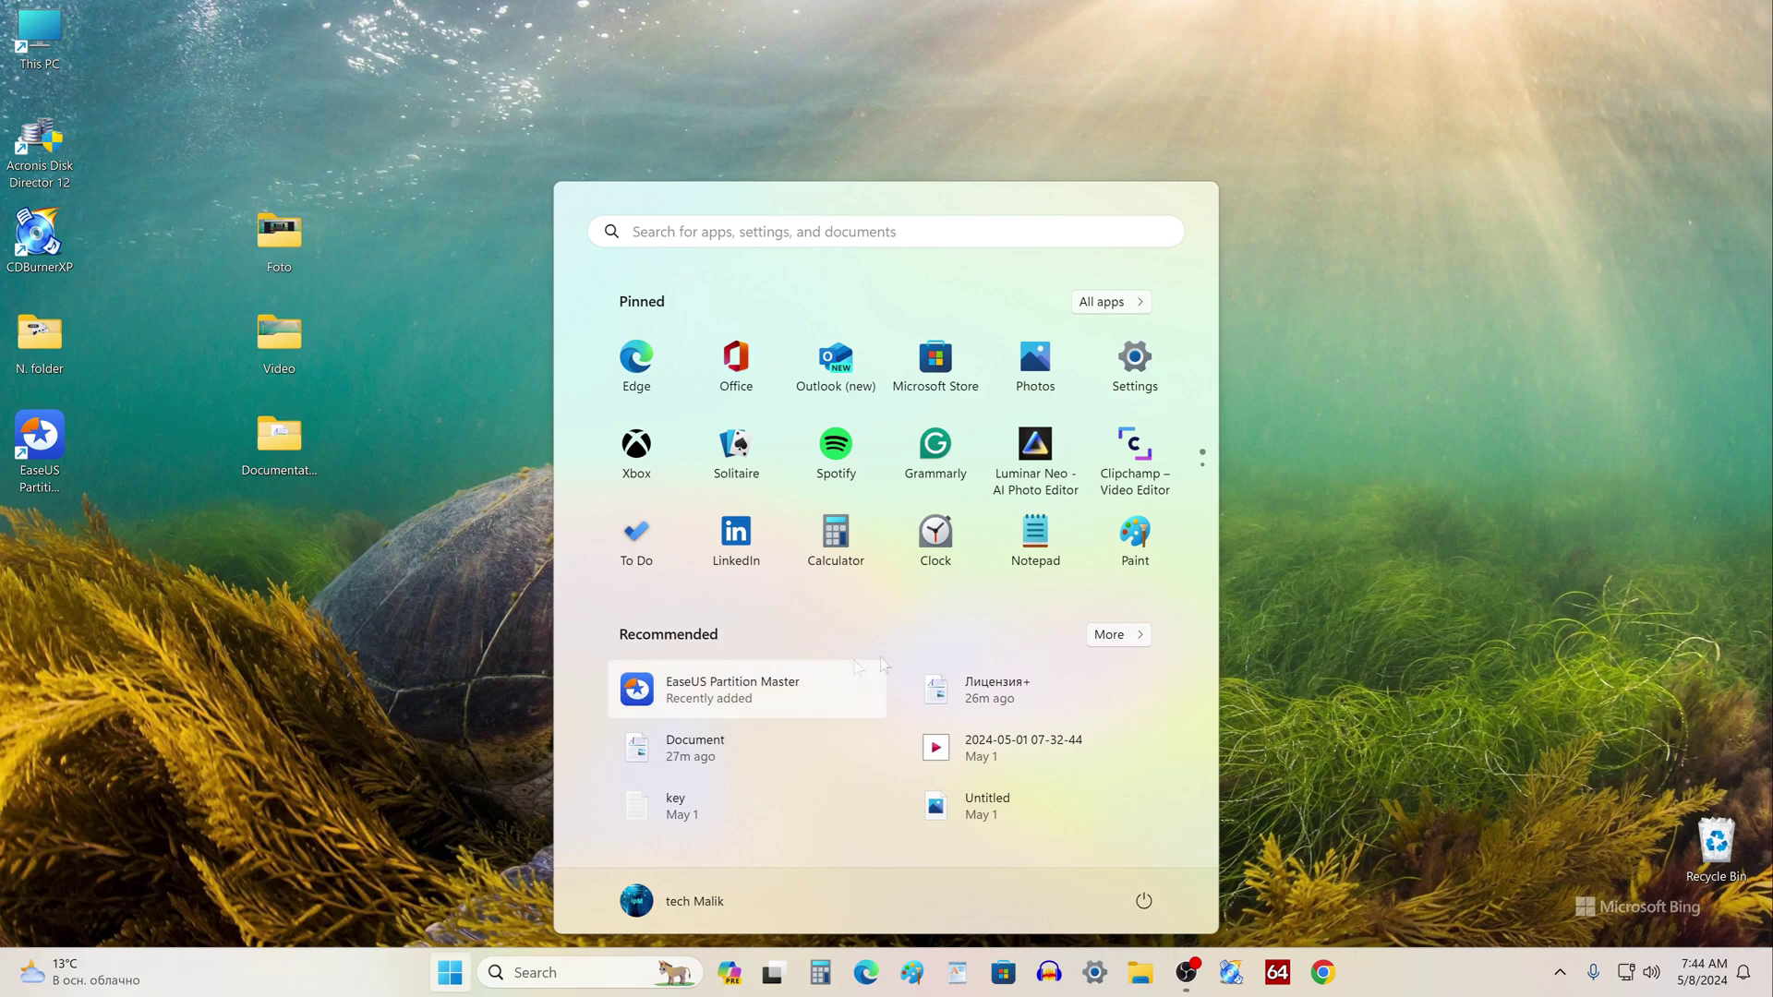
left_click(1135, 362)
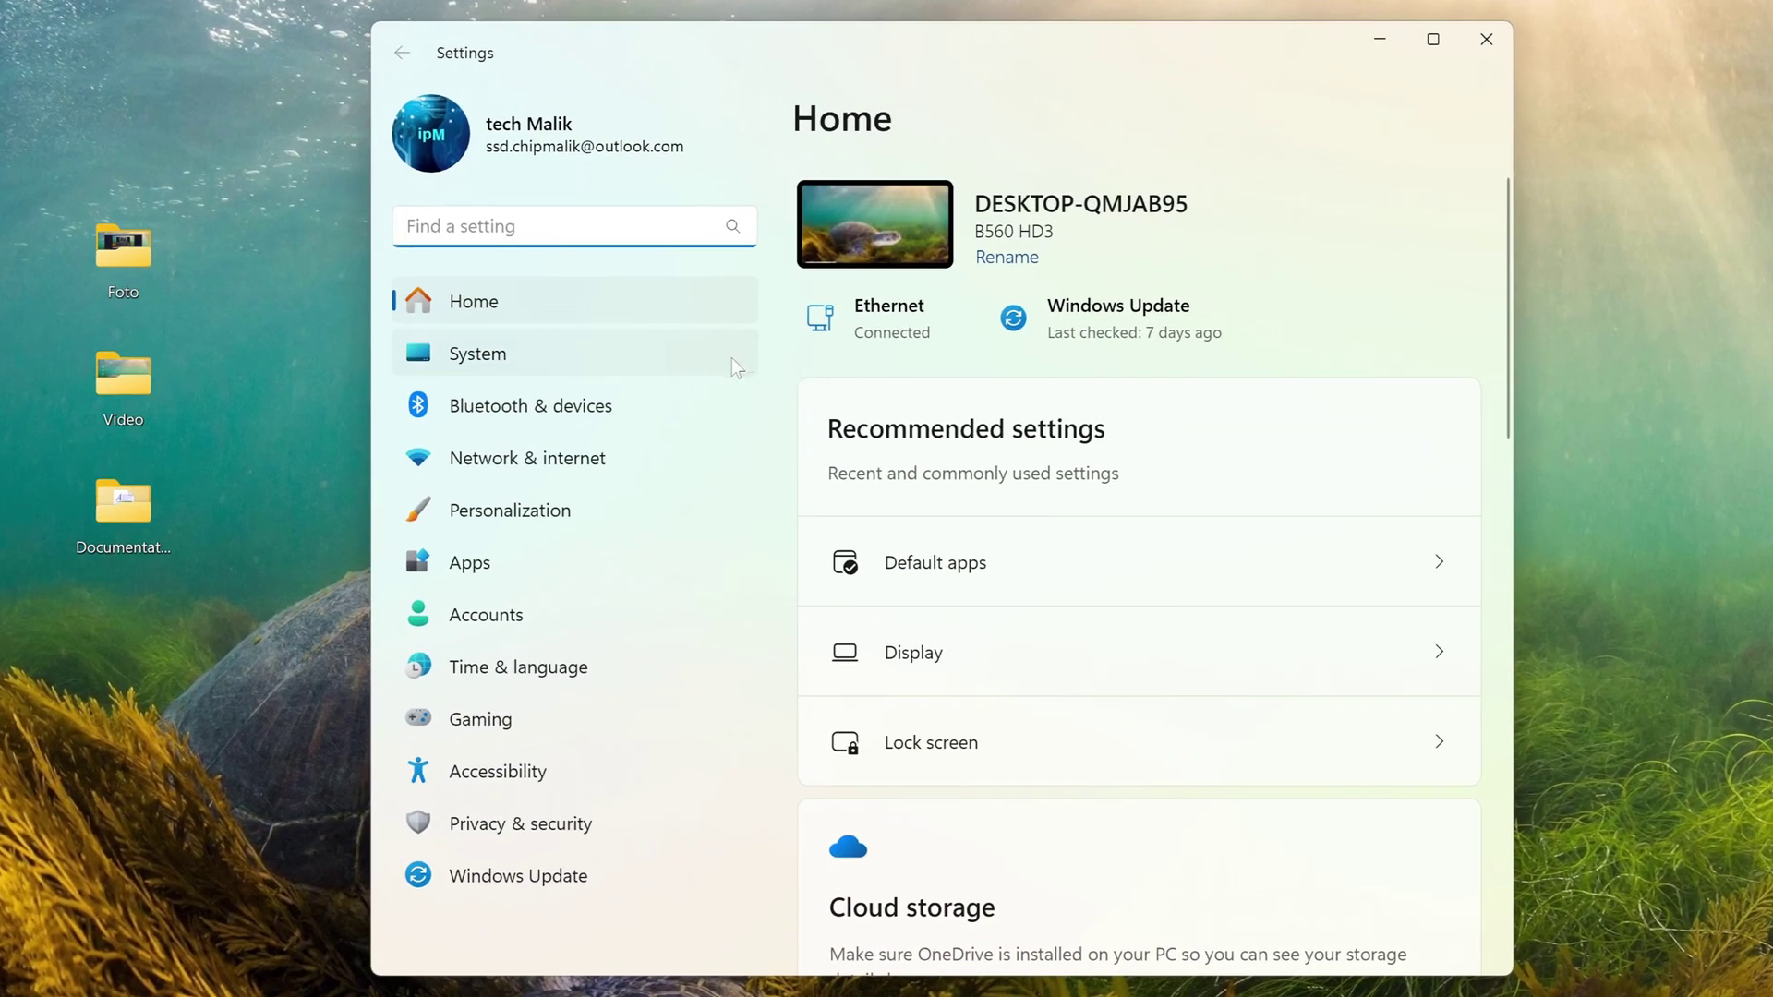
left_click(701, 351)
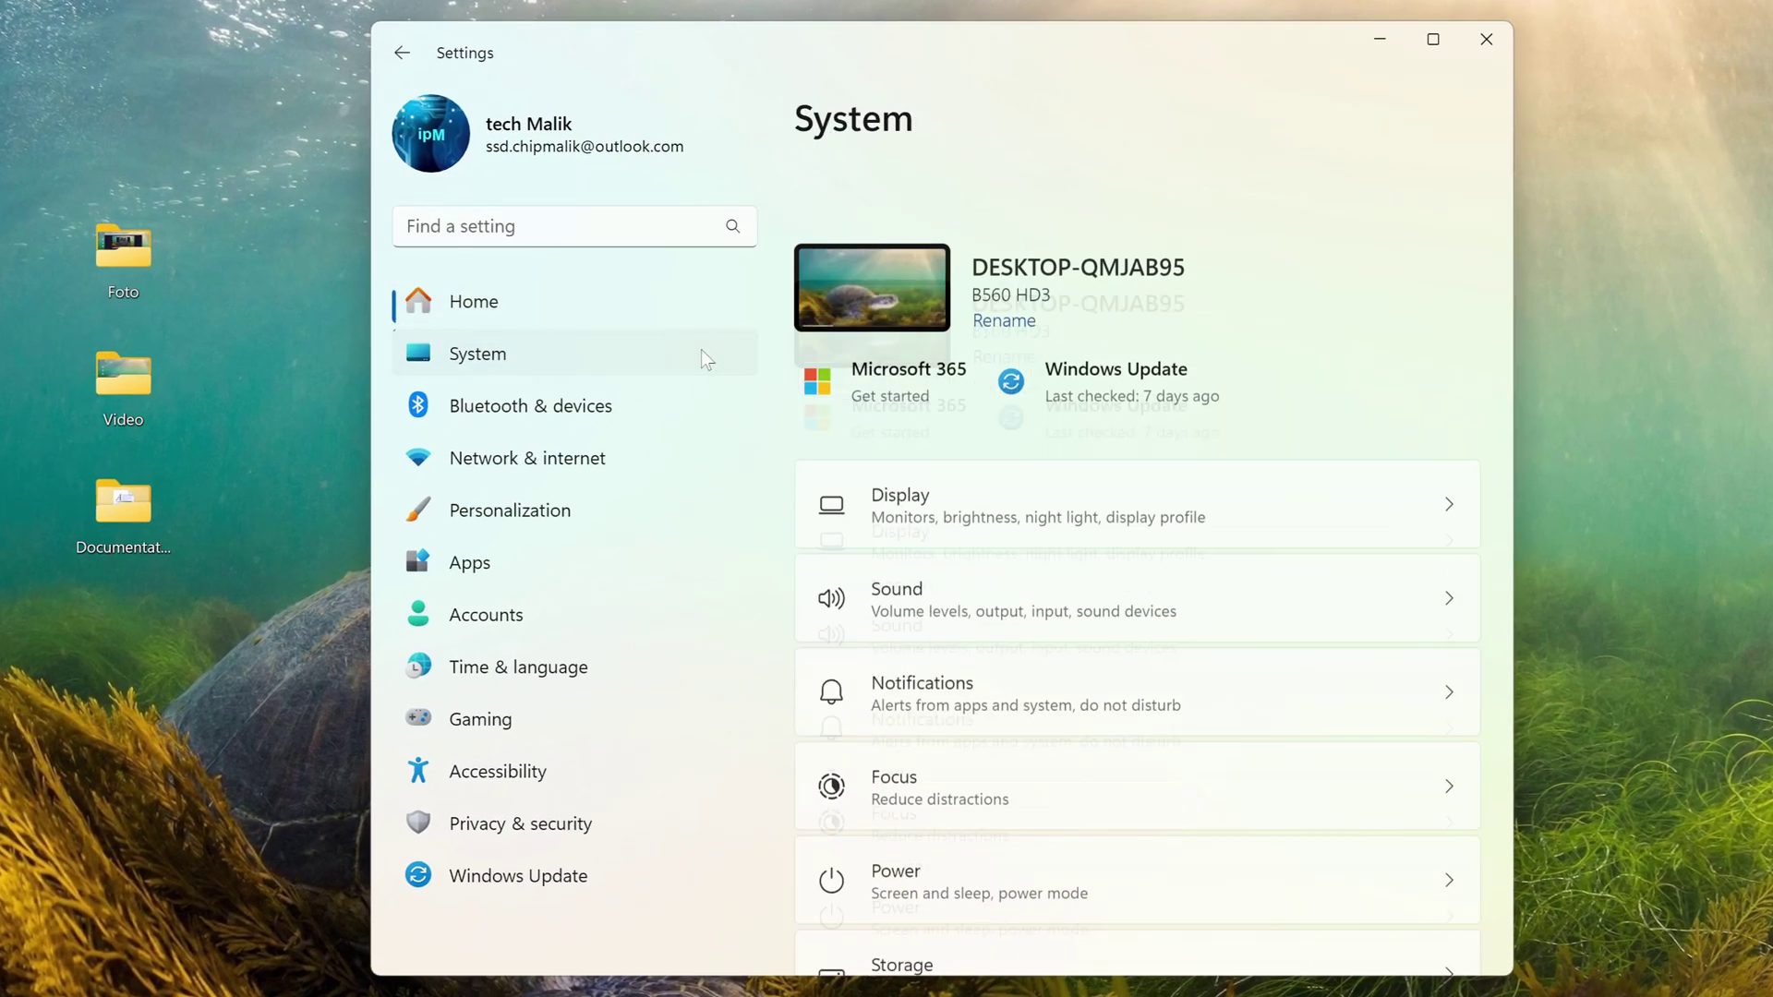
scroll(1219, 683, "down", 6)
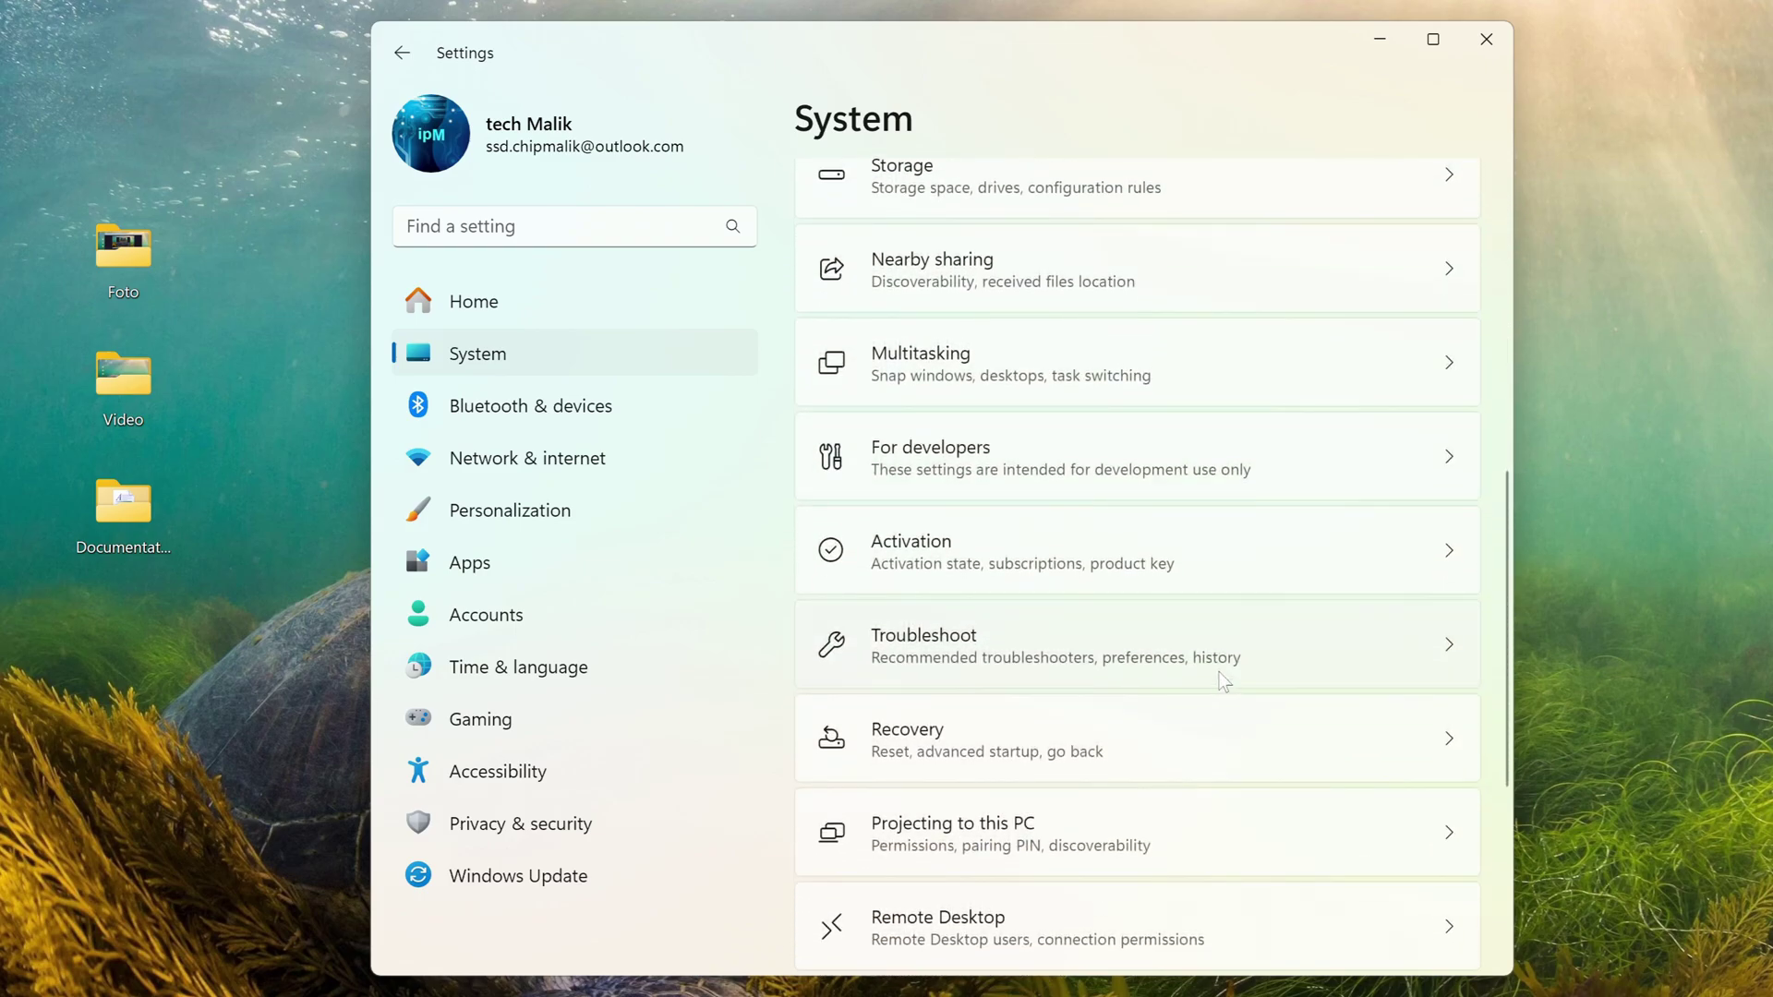
left_click(1221, 565)
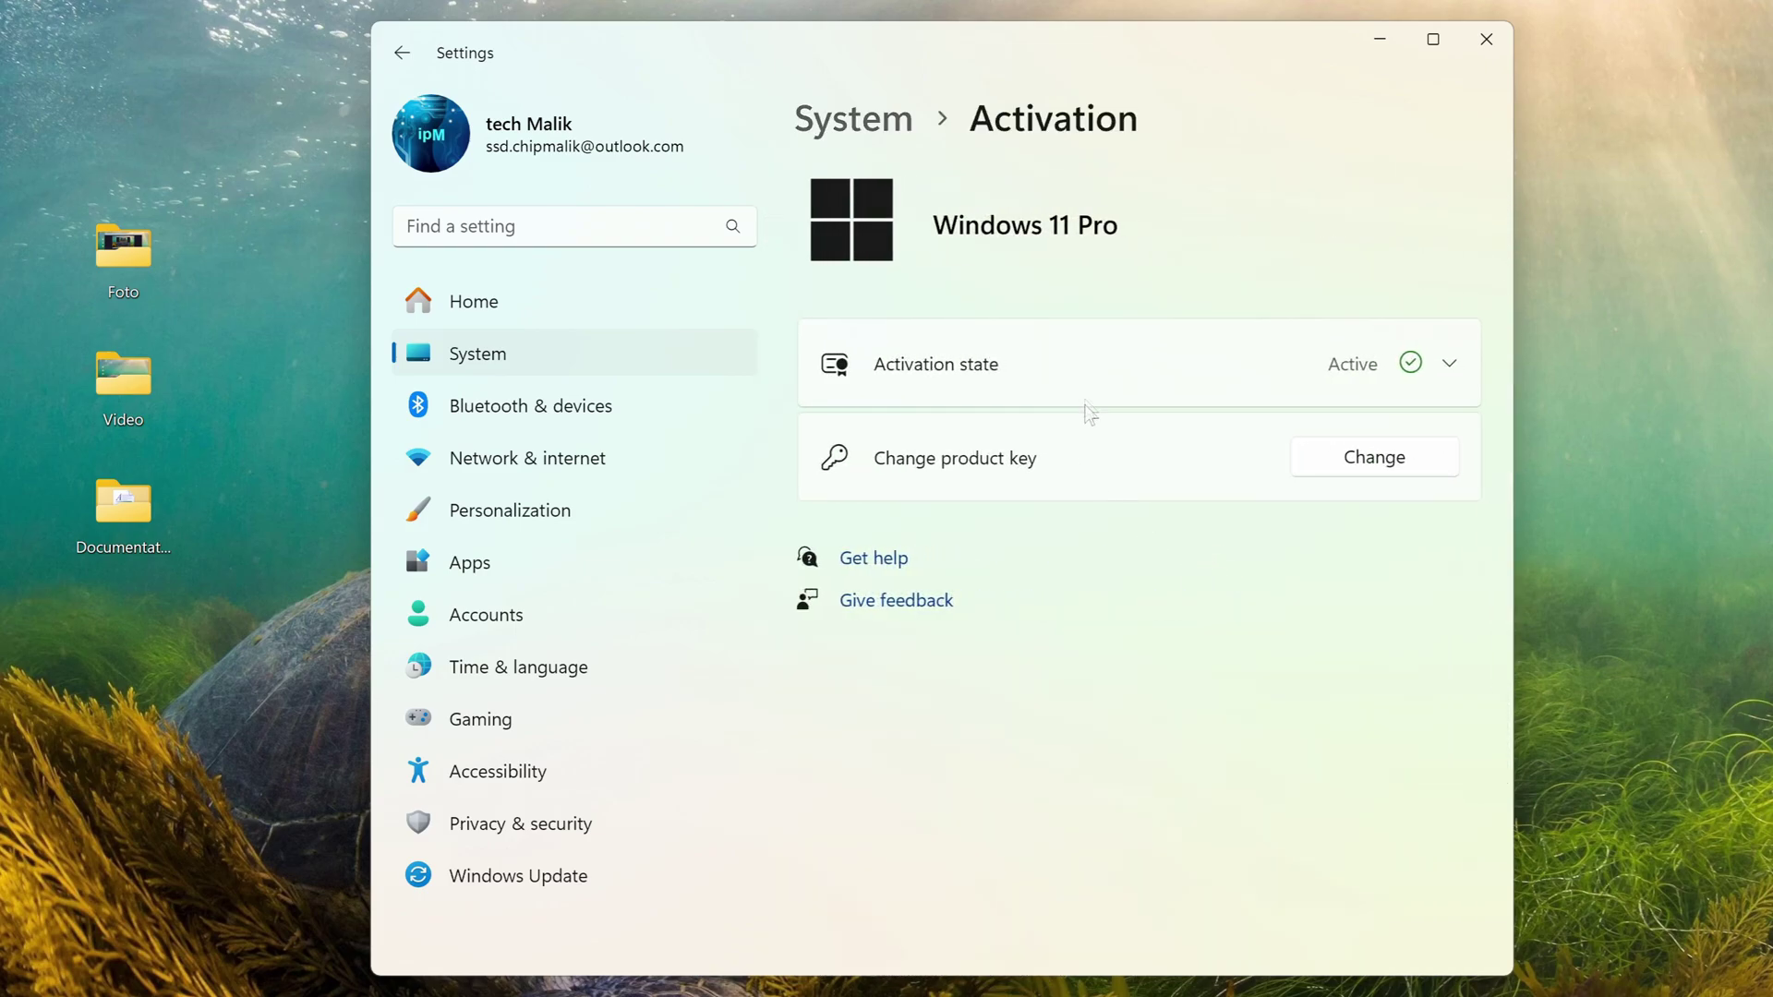
left_click(1090, 388)
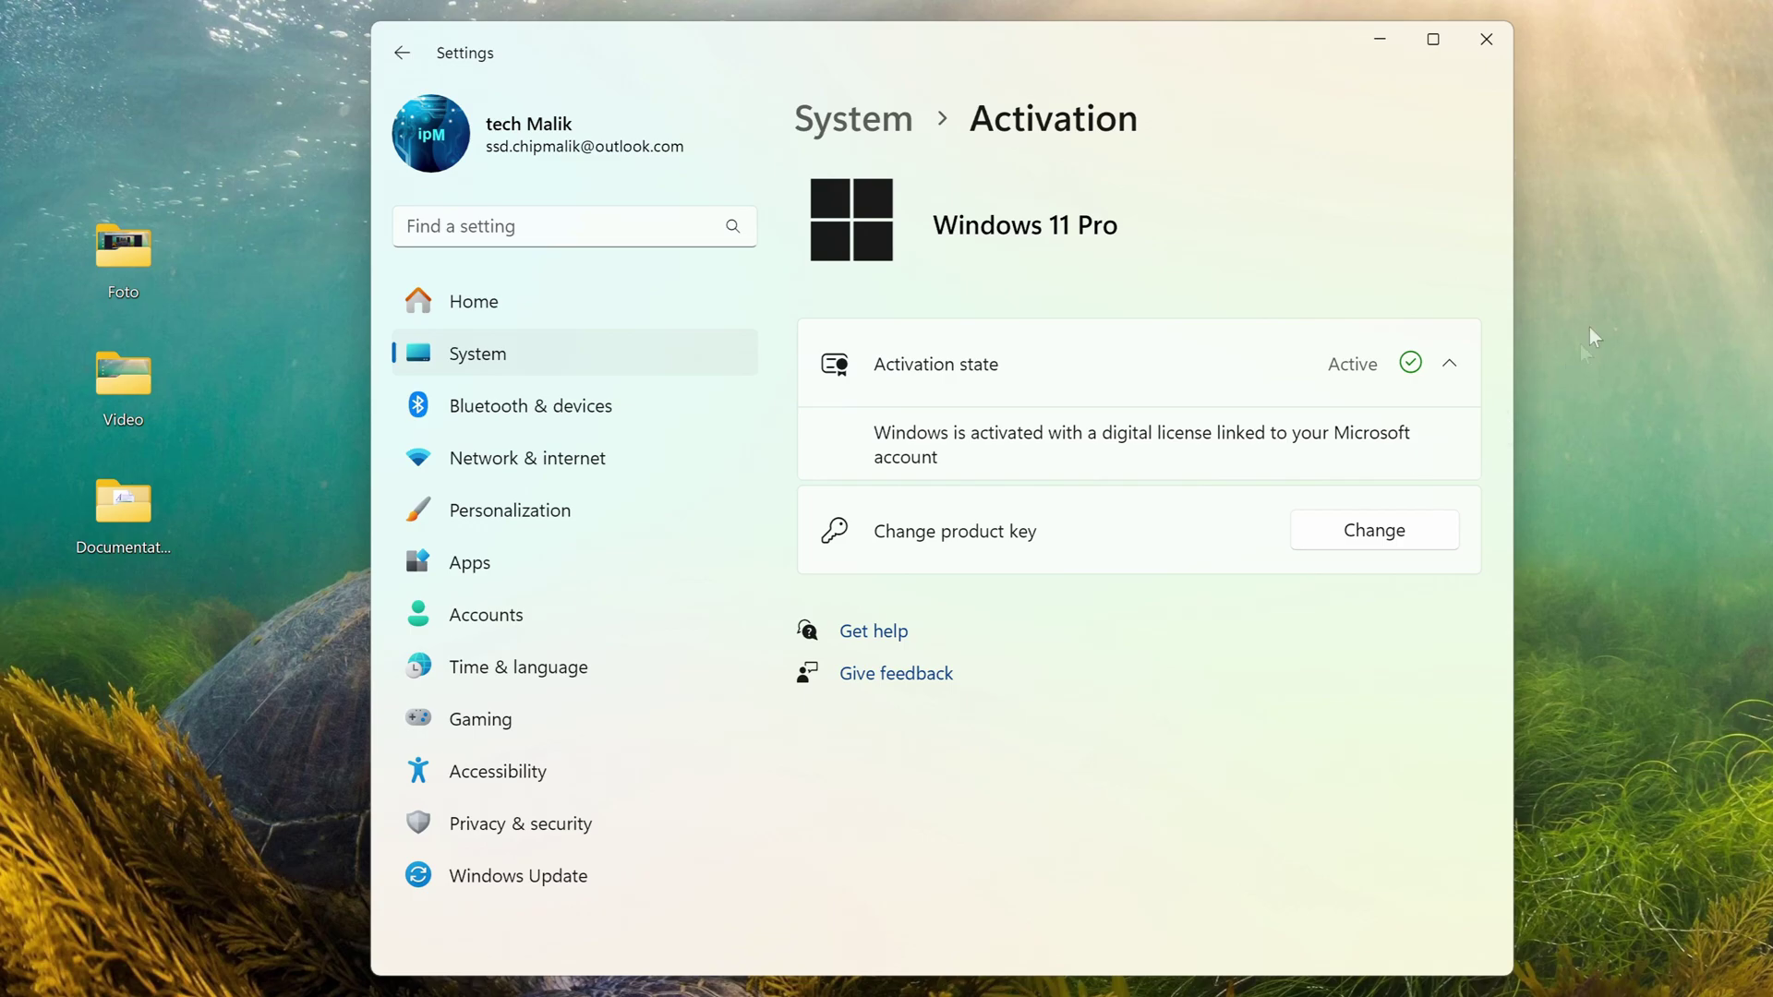
left_click(1484, 42)
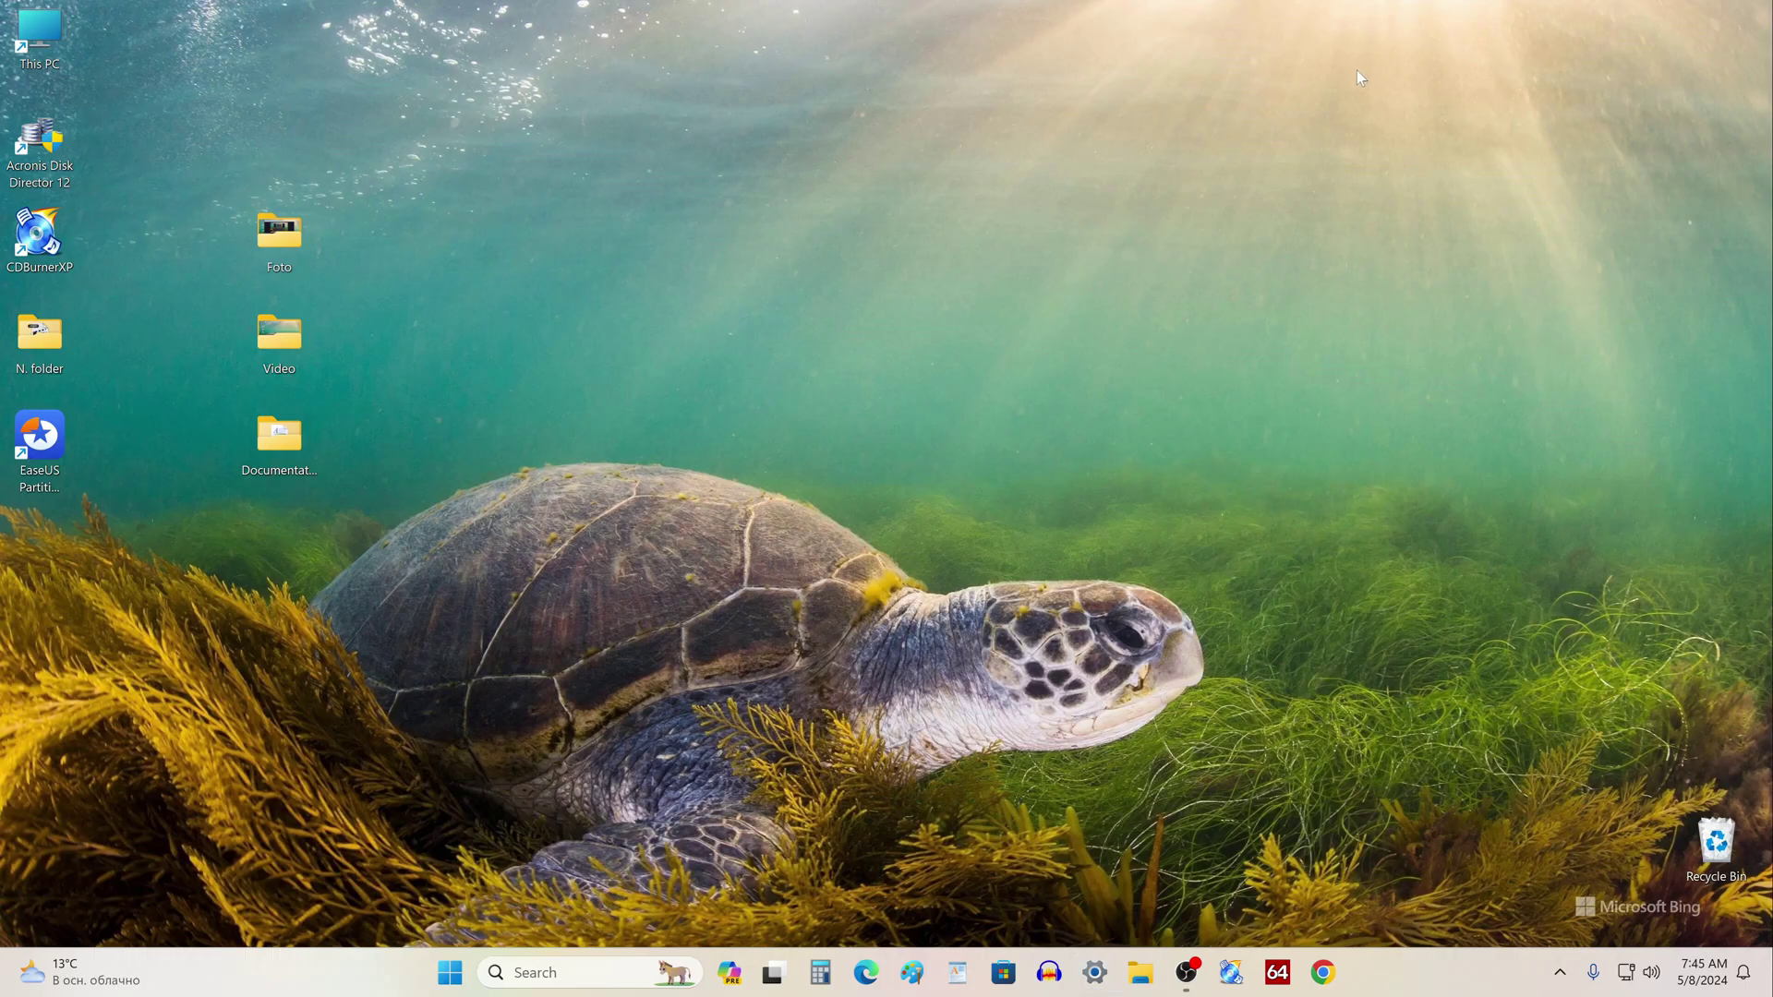